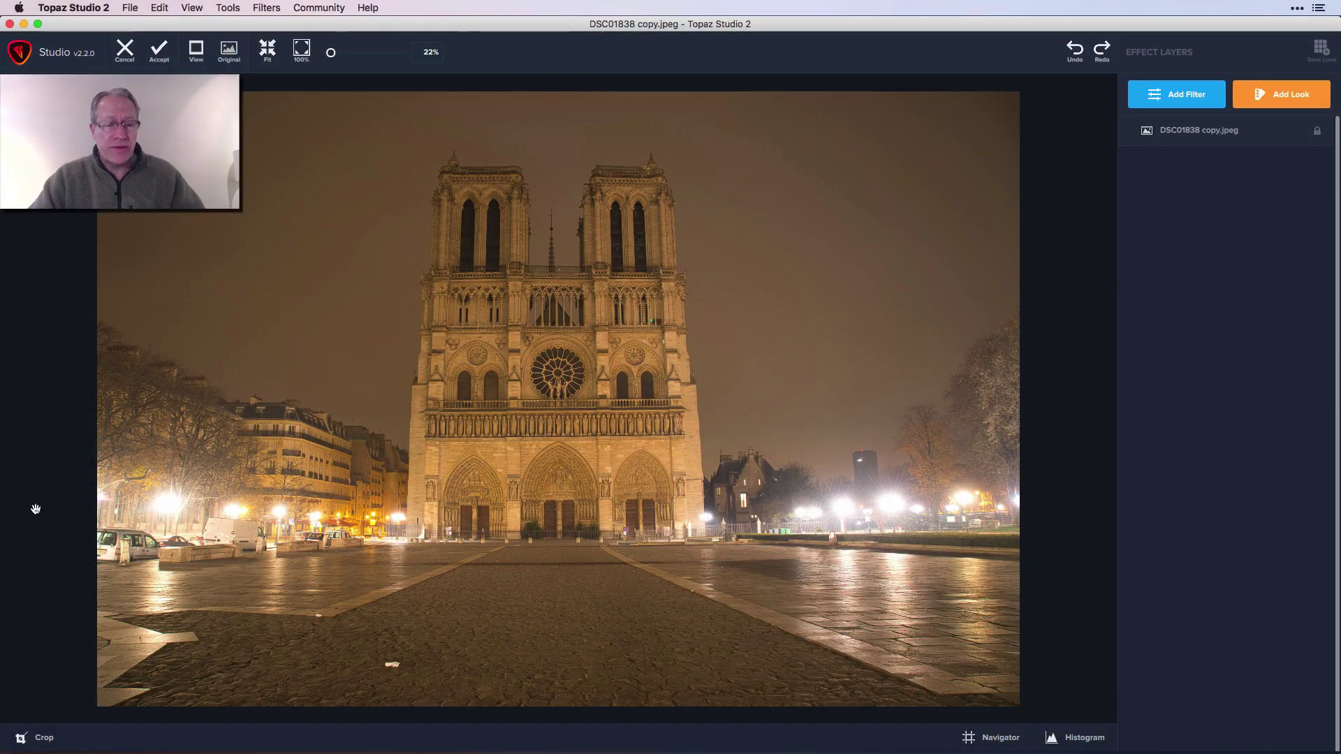
Start a canvas crop of the photo with a 16:9 aspect ratio and straighten it by 0.61
{"action": "left_click", "coordinate": [42, 744]}
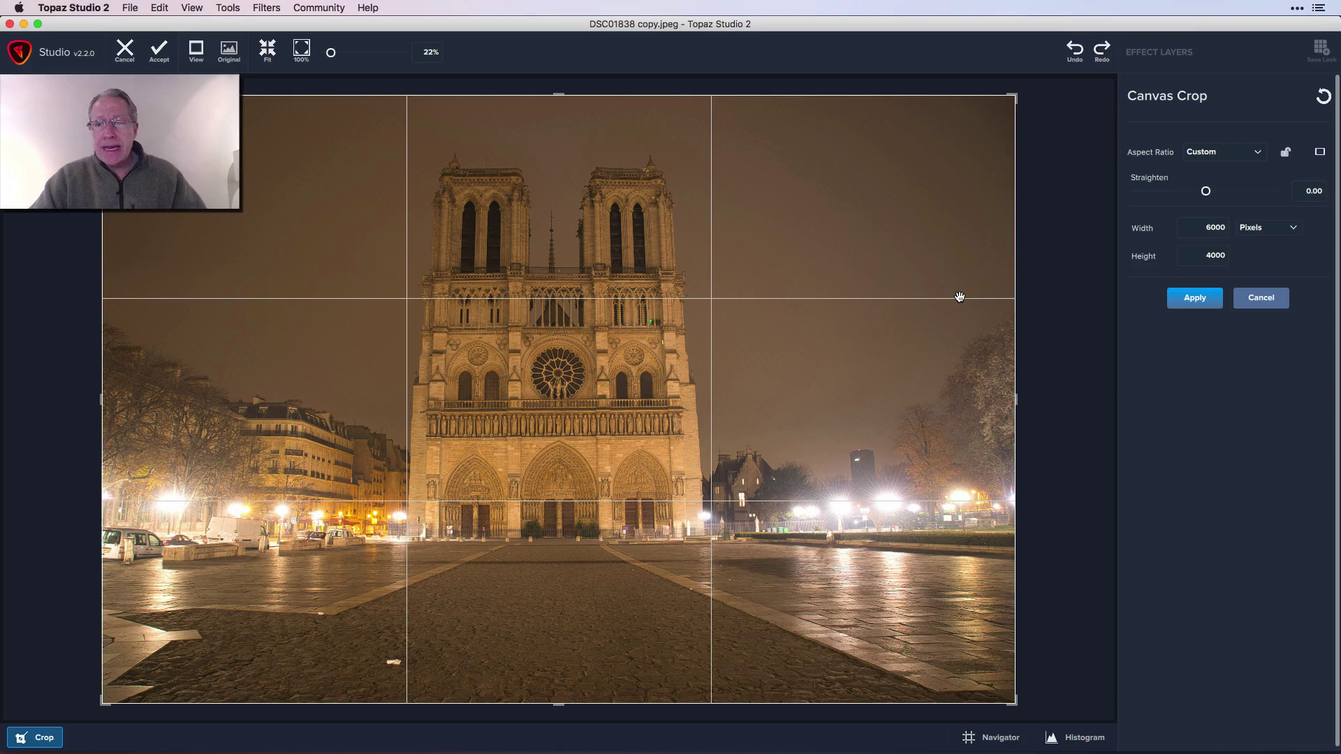
{"action": "left_click", "coordinate": [1238, 163]}
{"action": "left_click", "coordinate": [1252, 245]}
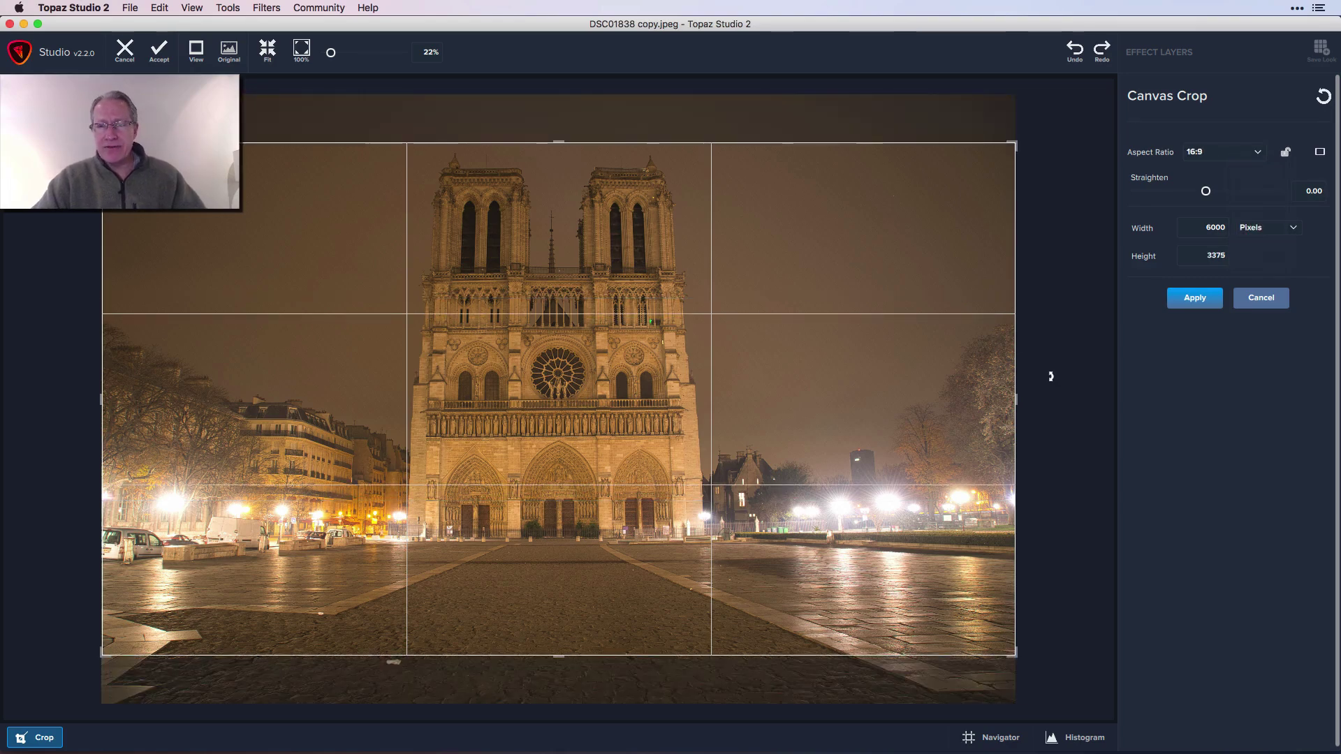
{"action": "left_click_drag", "start_coordinate": [1053, 365], "coordinate": [1053, 373]}
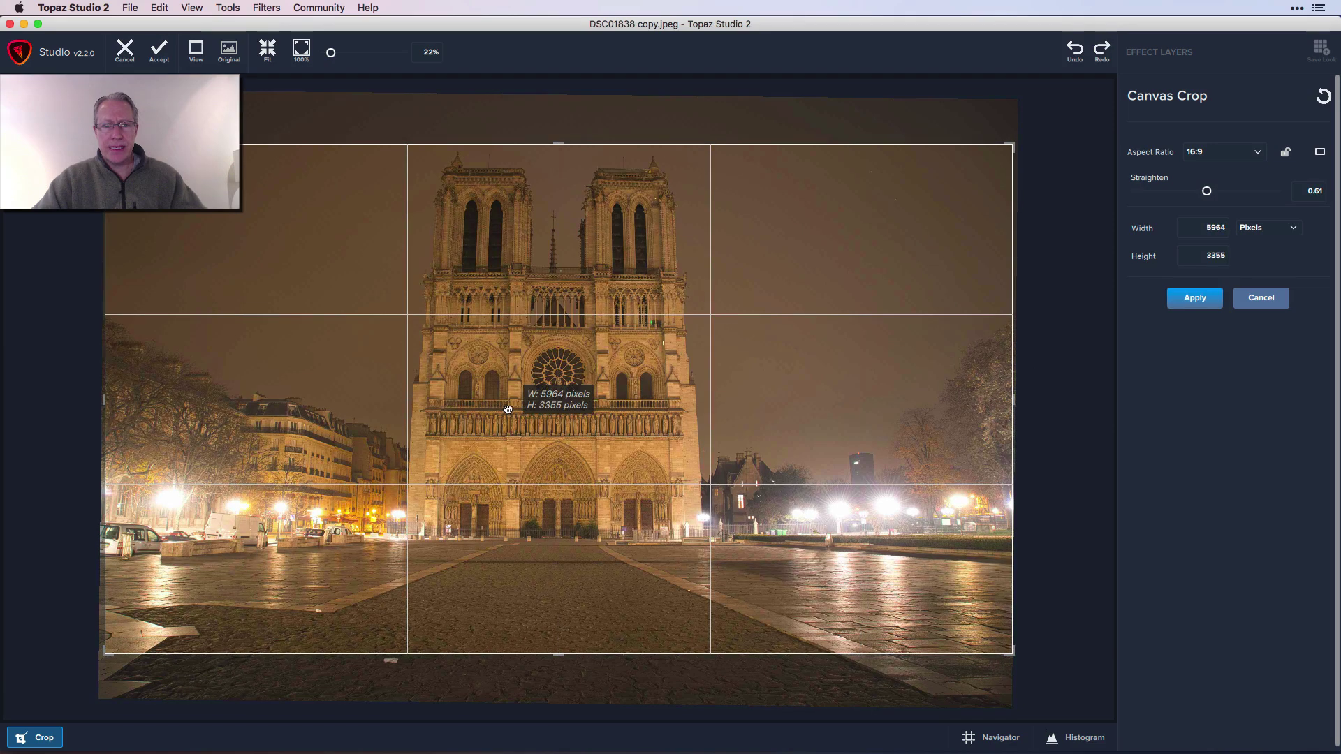
Reposition the photo within the crop frame to keep more sky and less foreground, apply the crop and fit the image to the view
{"action": "left_click_drag", "start_coordinate": [506, 441], "coordinate": [513, 446]}
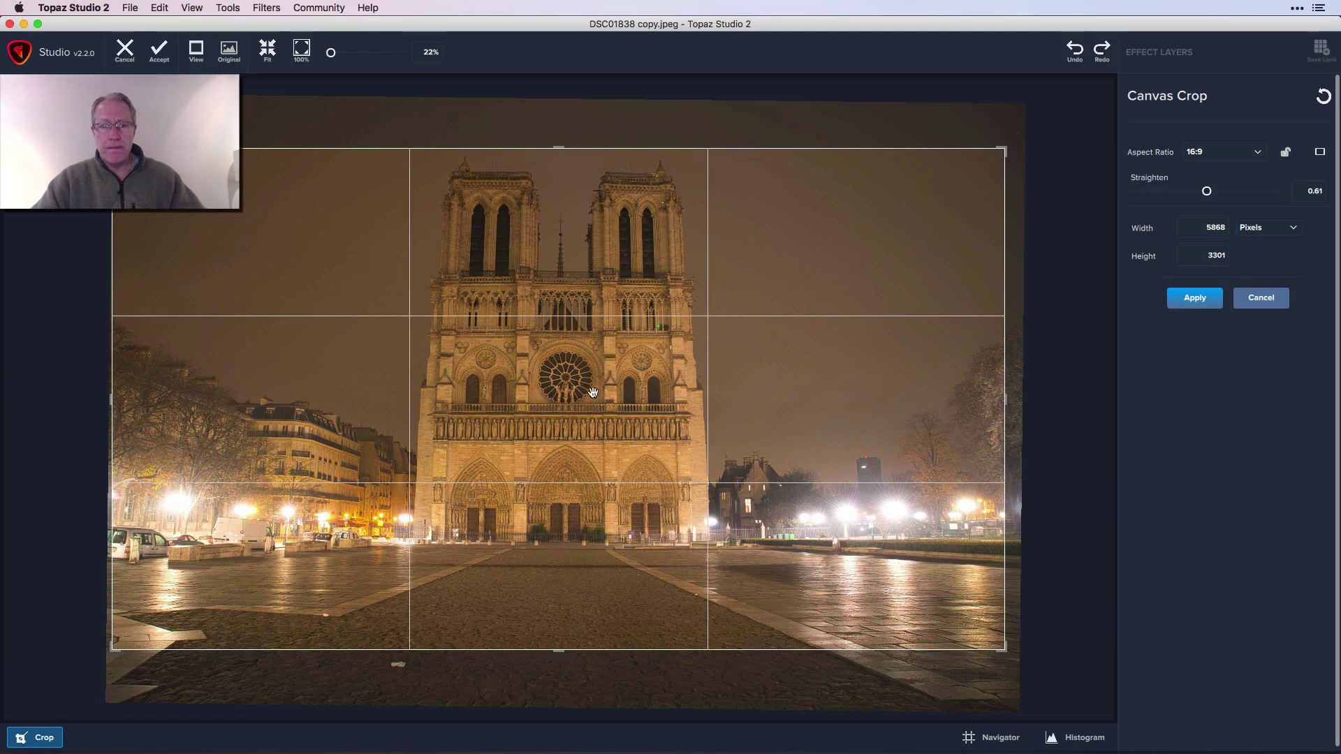
{"action": "left_click_drag", "start_coordinate": [592, 407], "coordinate": [612, 497]}
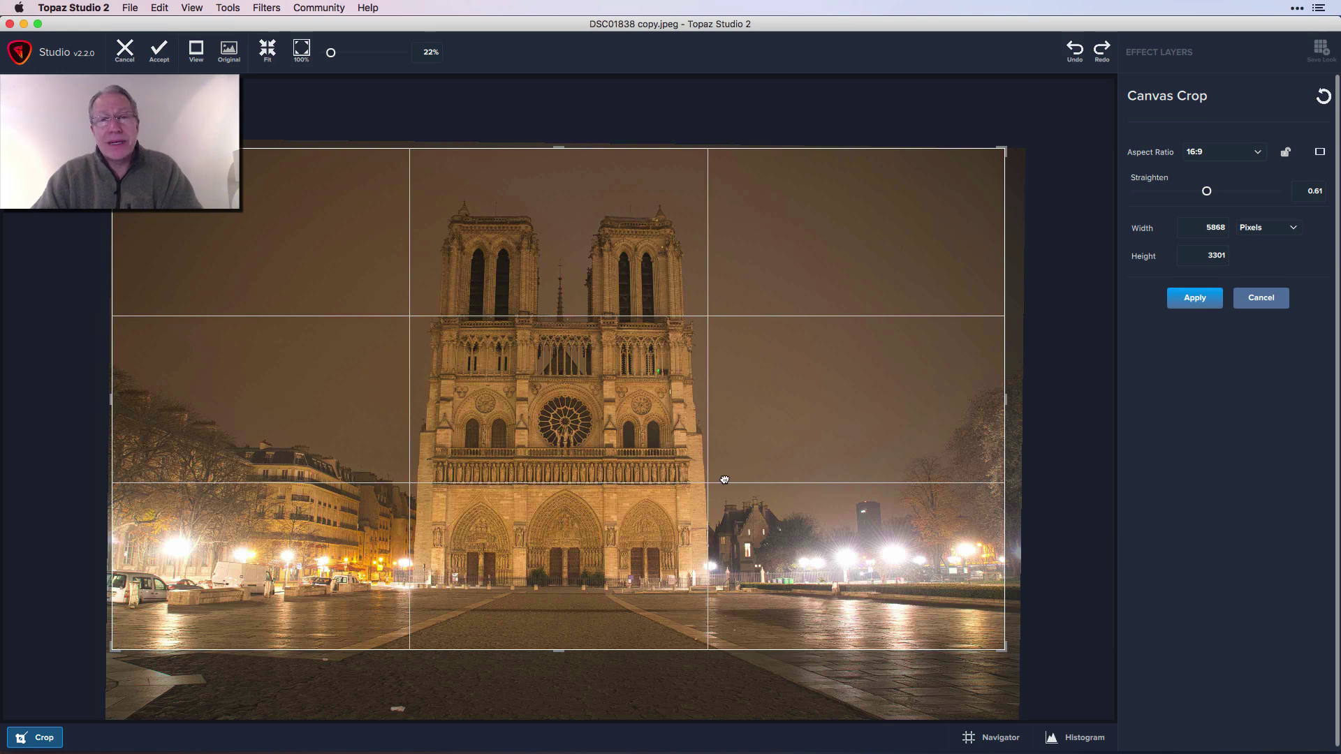
{"action": "left_click", "coordinate": [1198, 300]}
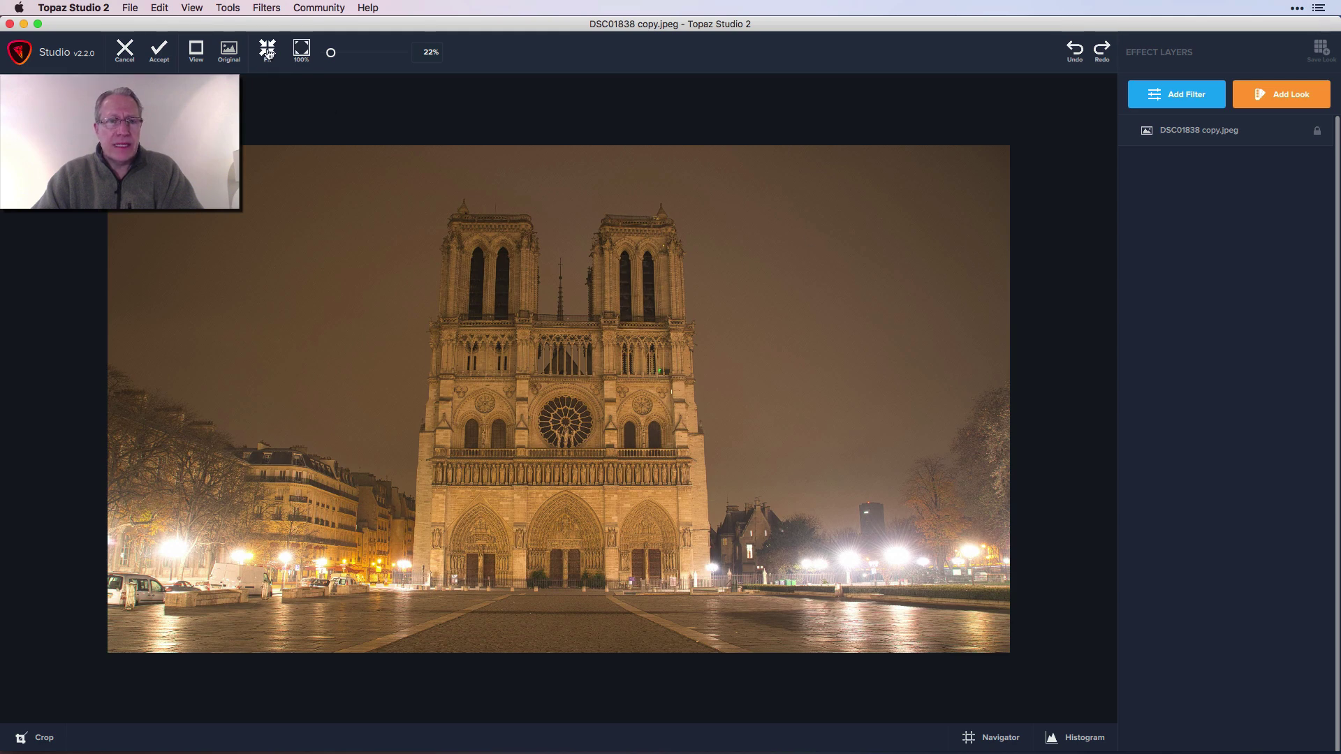
{"action": "left_click", "coordinate": [268, 51]}
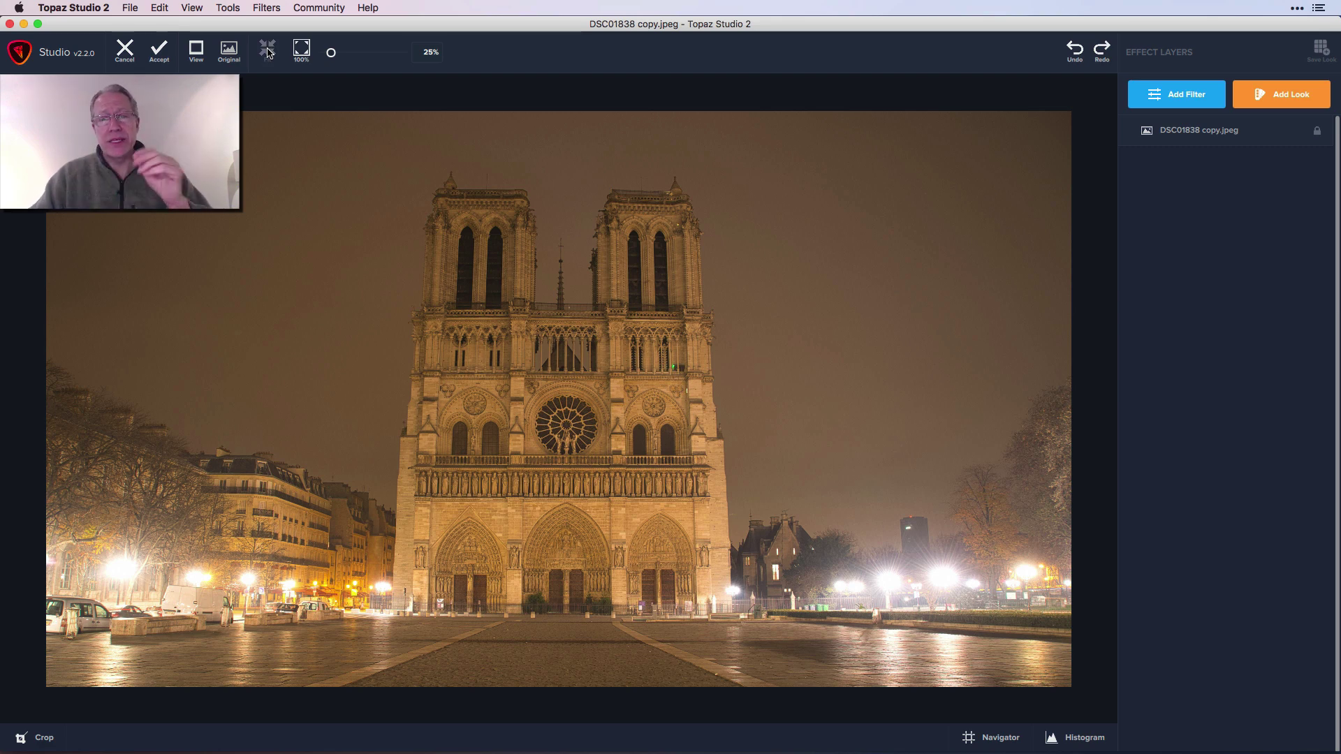
Add a Basic Adjustment filter with Temperature -1.00, Clarity 0.15 and Tint 0.42, and compare the result with the original
{"action": "left_click", "coordinate": [1199, 97]}
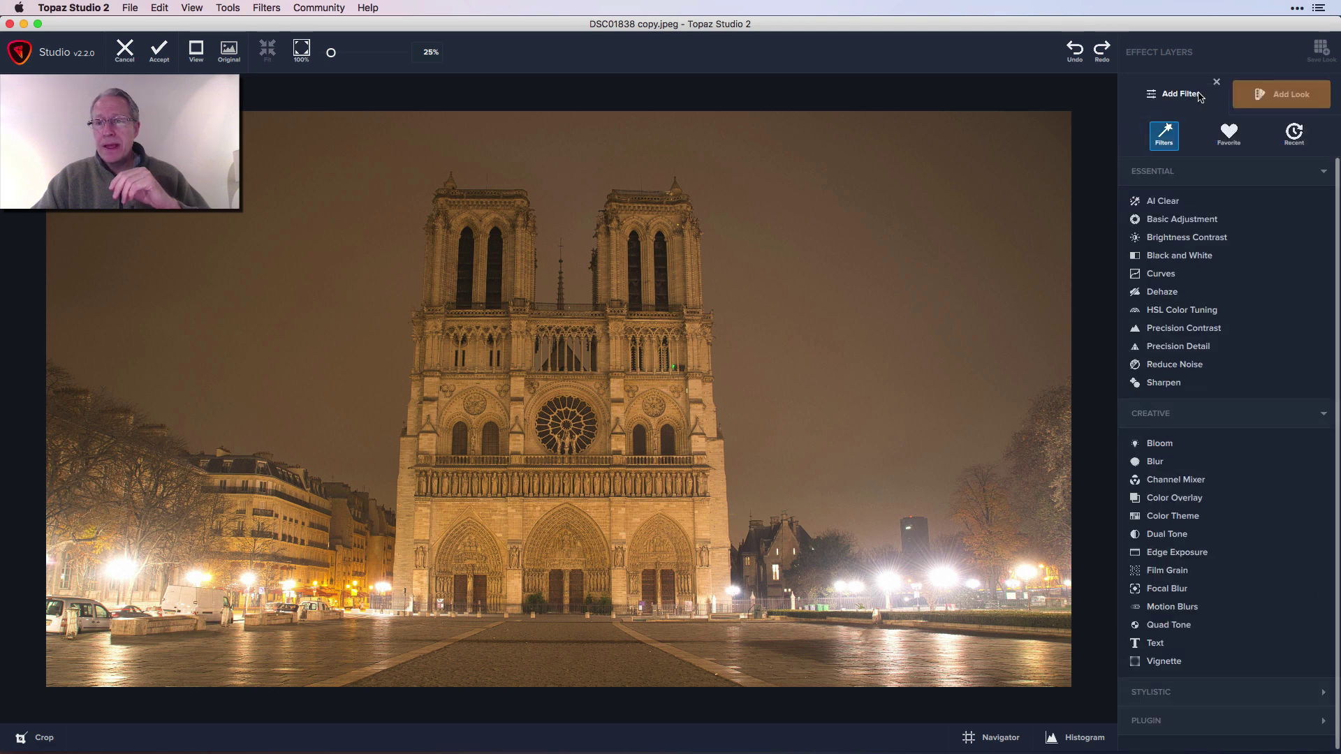
{"action": "left_click", "coordinate": [1188, 219]}
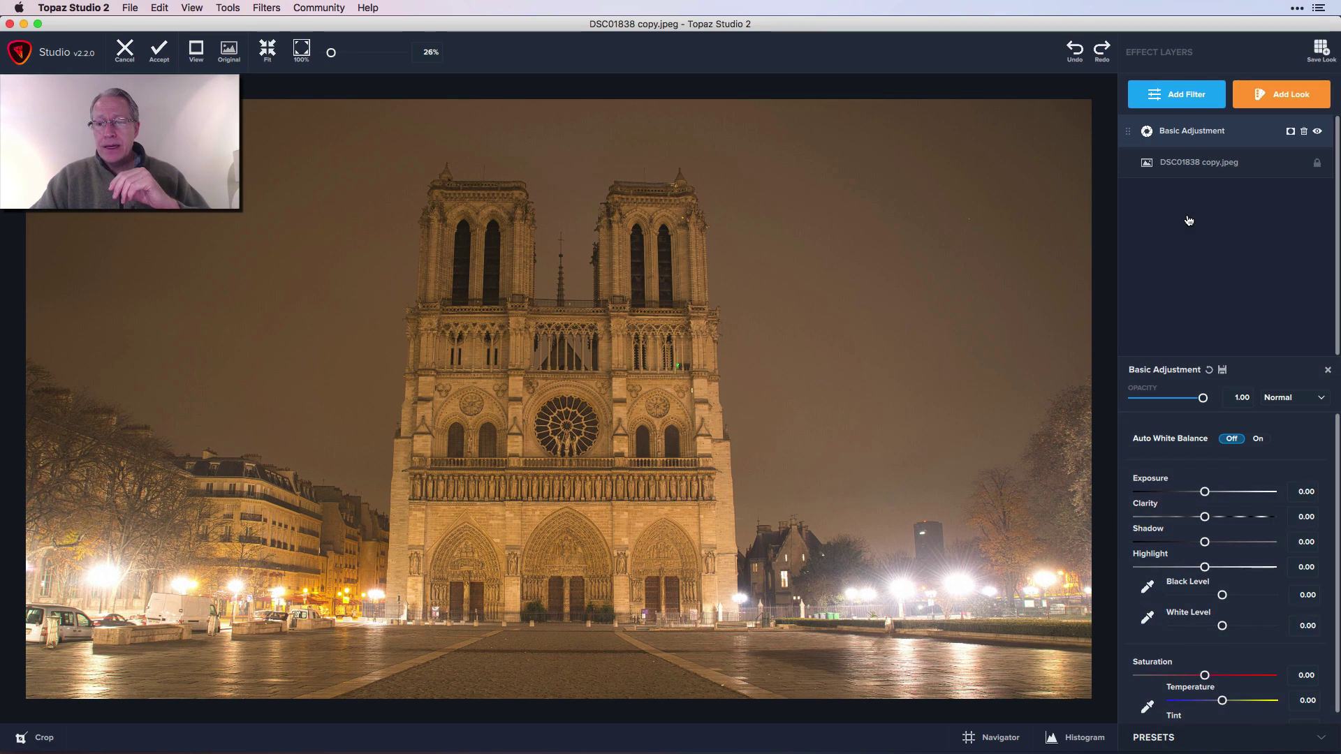
{"action": "scroll", "coordinate": [1221, 637], "scroll_direction": "down", "scroll_amount": 1}
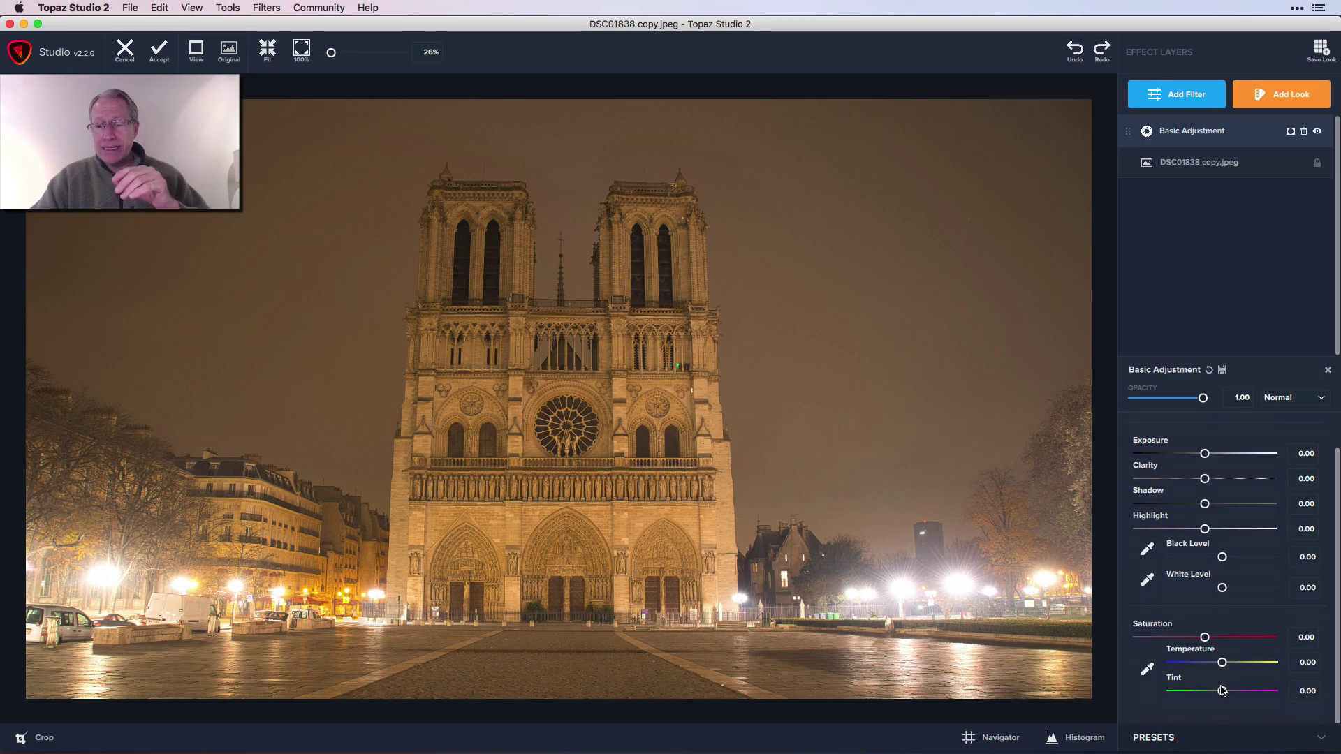
{"action": "left_click_drag", "start_coordinate": [1221, 662], "coordinate": [1144, 669]}
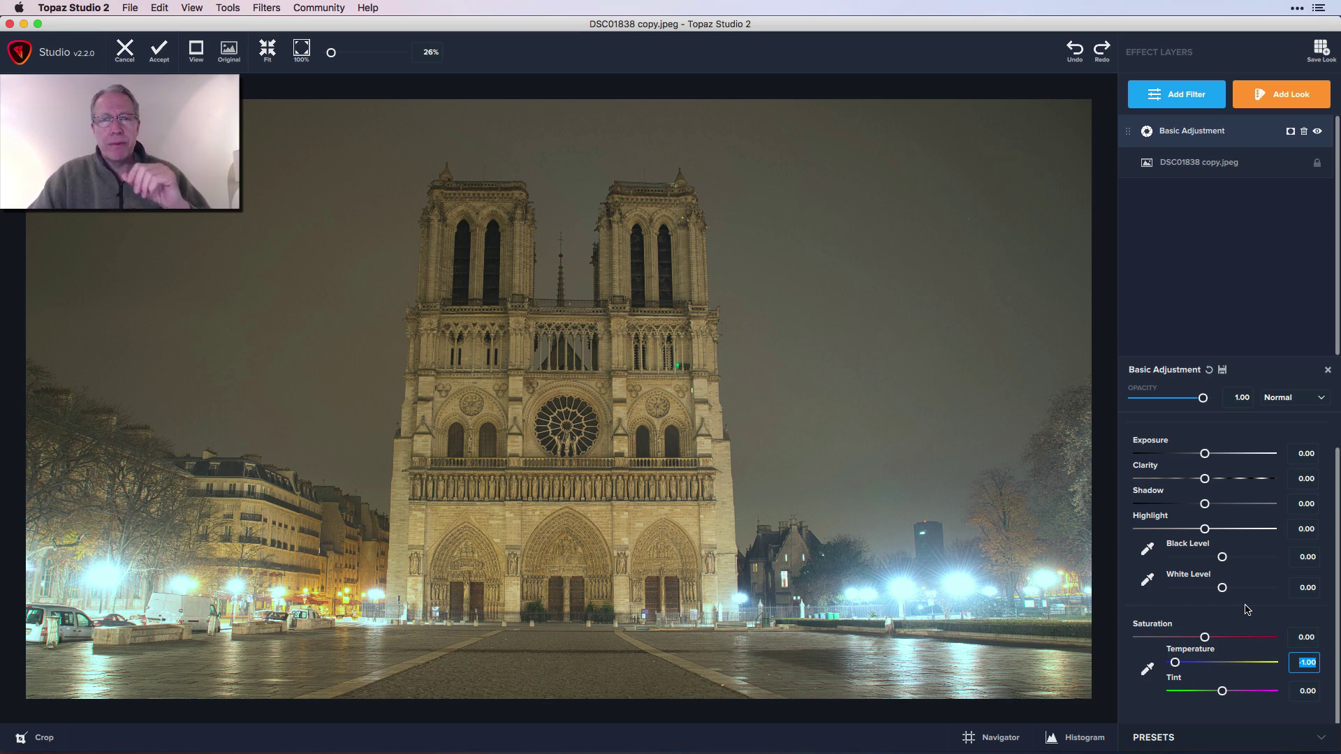
{"action": "left_click_drag", "start_coordinate": [1205, 479], "coordinate": [1215, 482]}
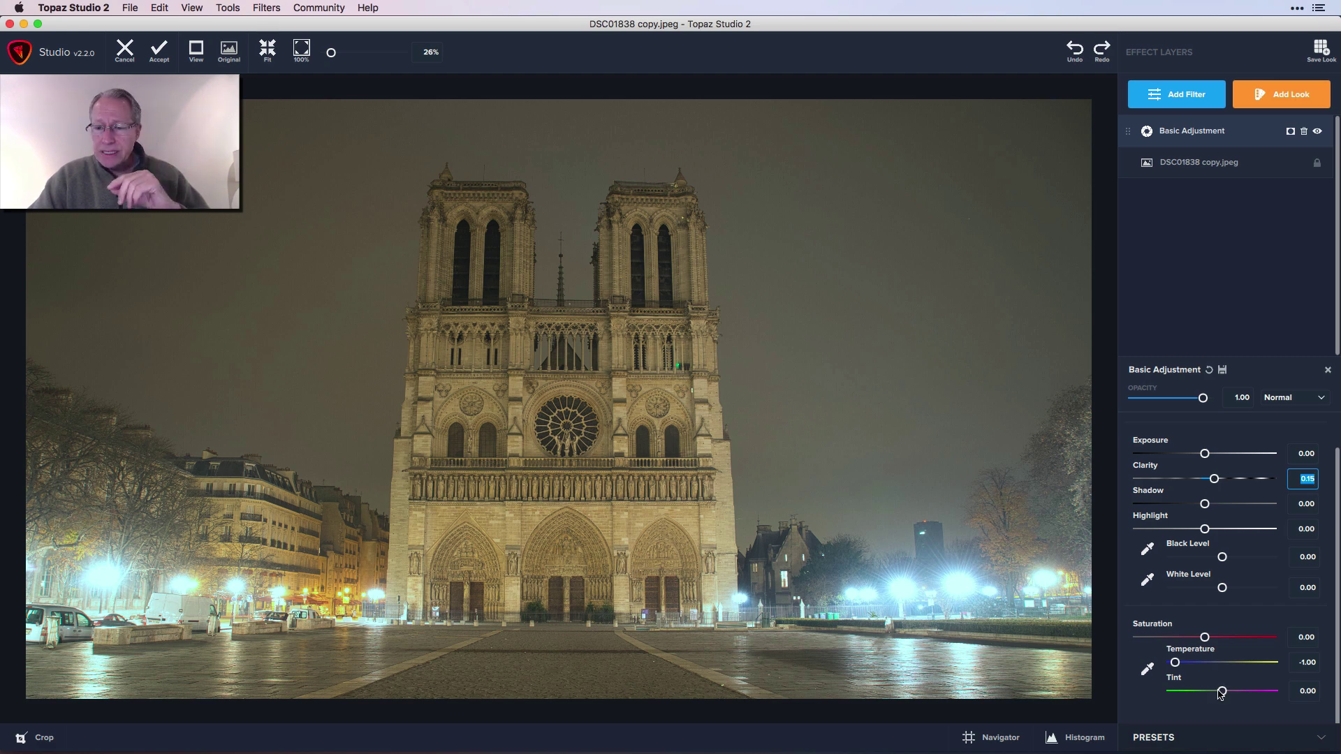
{"action": "left_click_drag", "start_coordinate": [1221, 692], "coordinate": [1242, 695]}
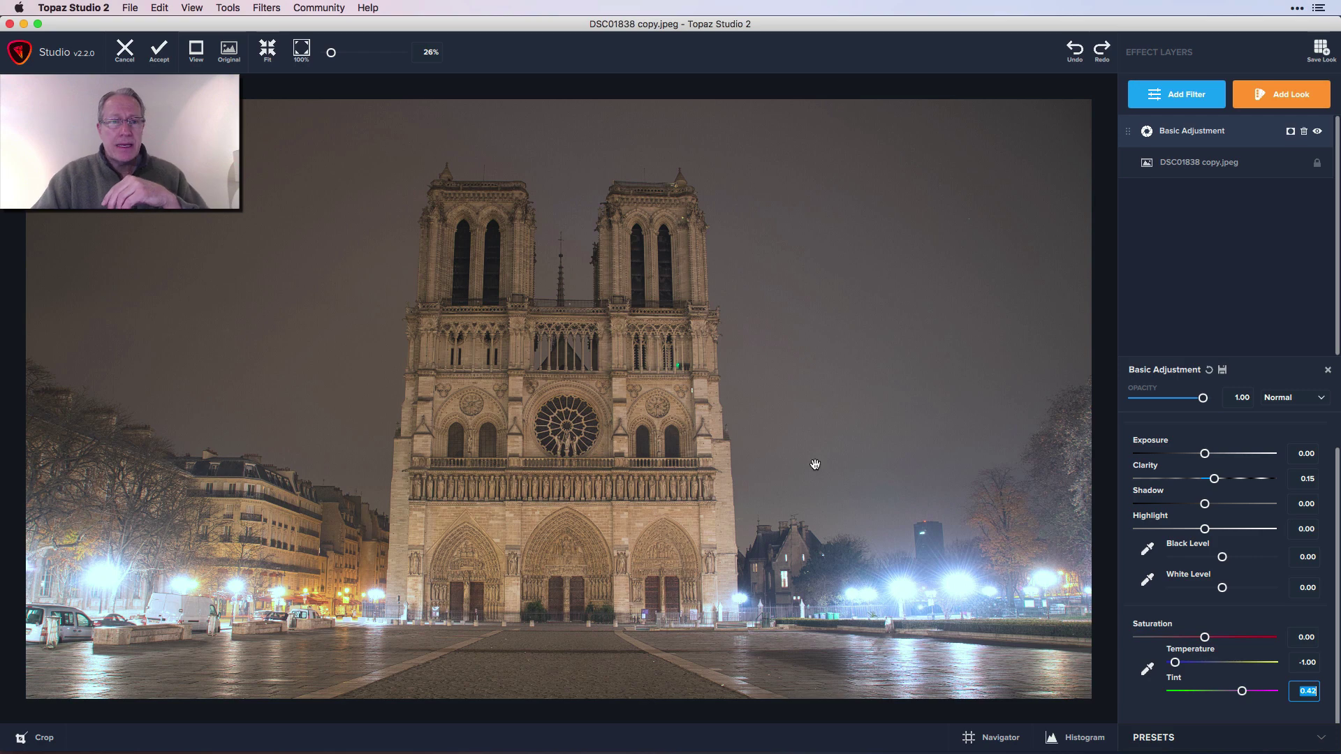
{"action": "left_click", "coordinate": [229, 51]}
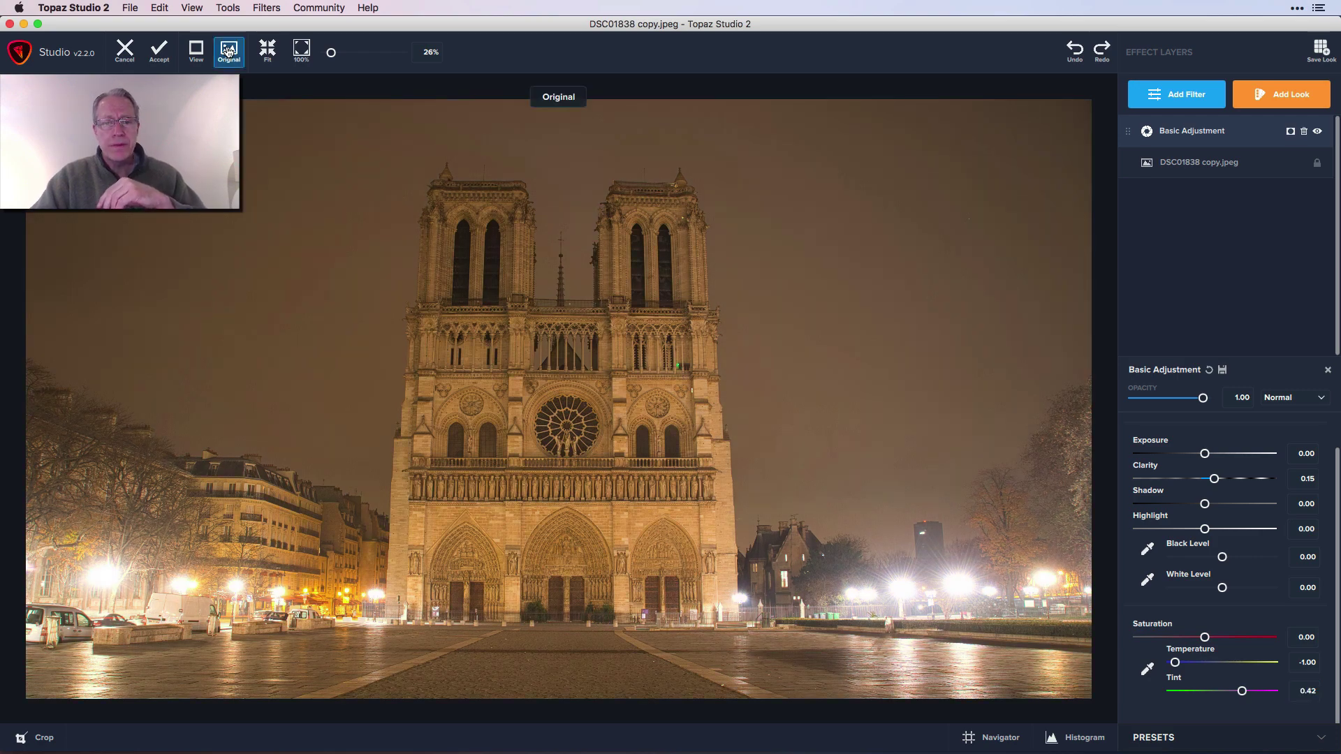
{"action": "left_click", "coordinate": [229, 51]}
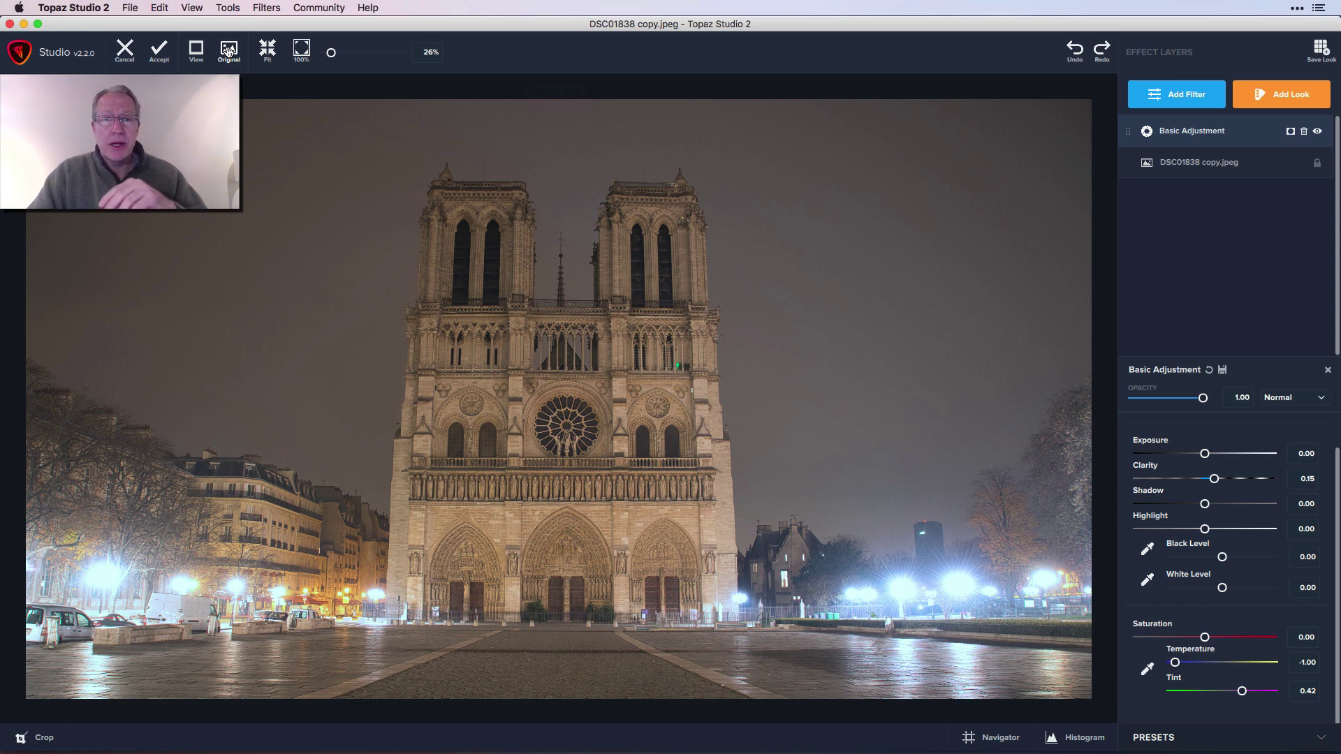
Add a Precision Contrast filter with Low 0.28, Medium 0.29 and High 0.57, and compare the photo with and without it
{"action": "left_click", "coordinate": [1184, 95]}
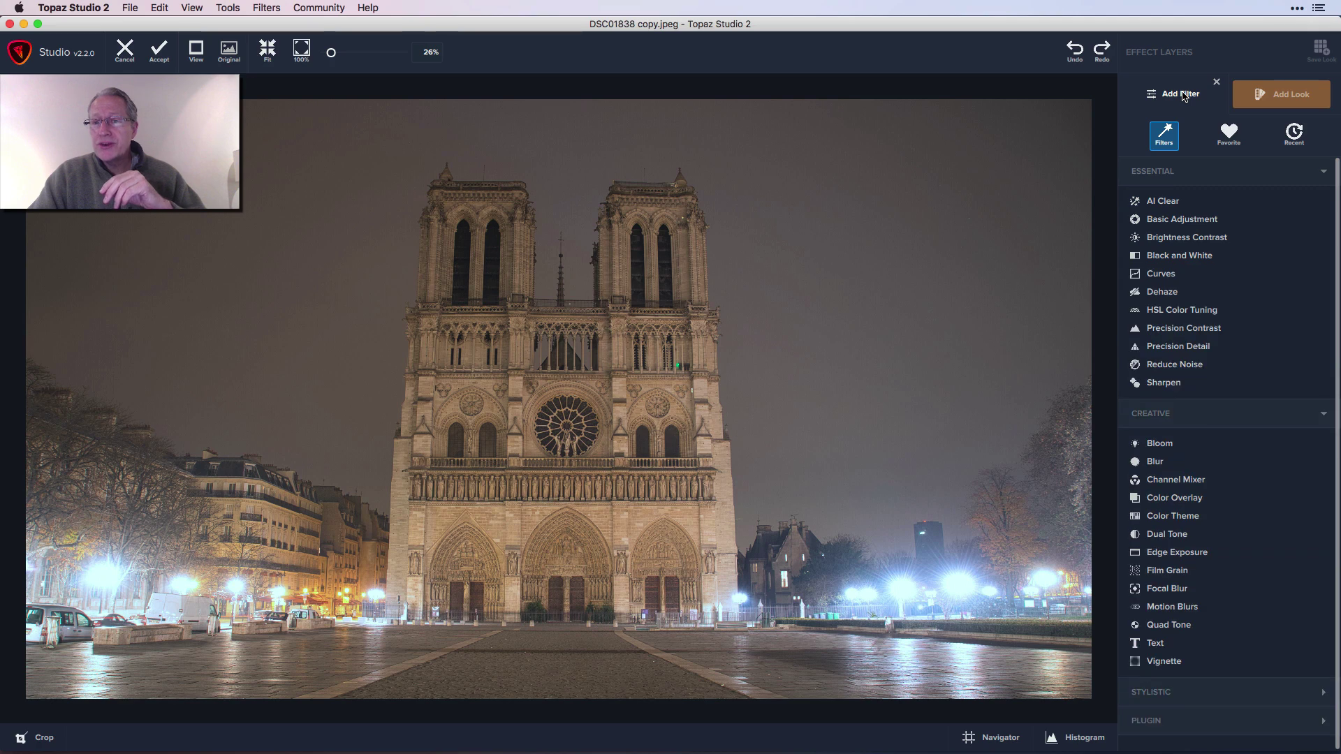
{"action": "left_click", "coordinate": [1197, 330]}
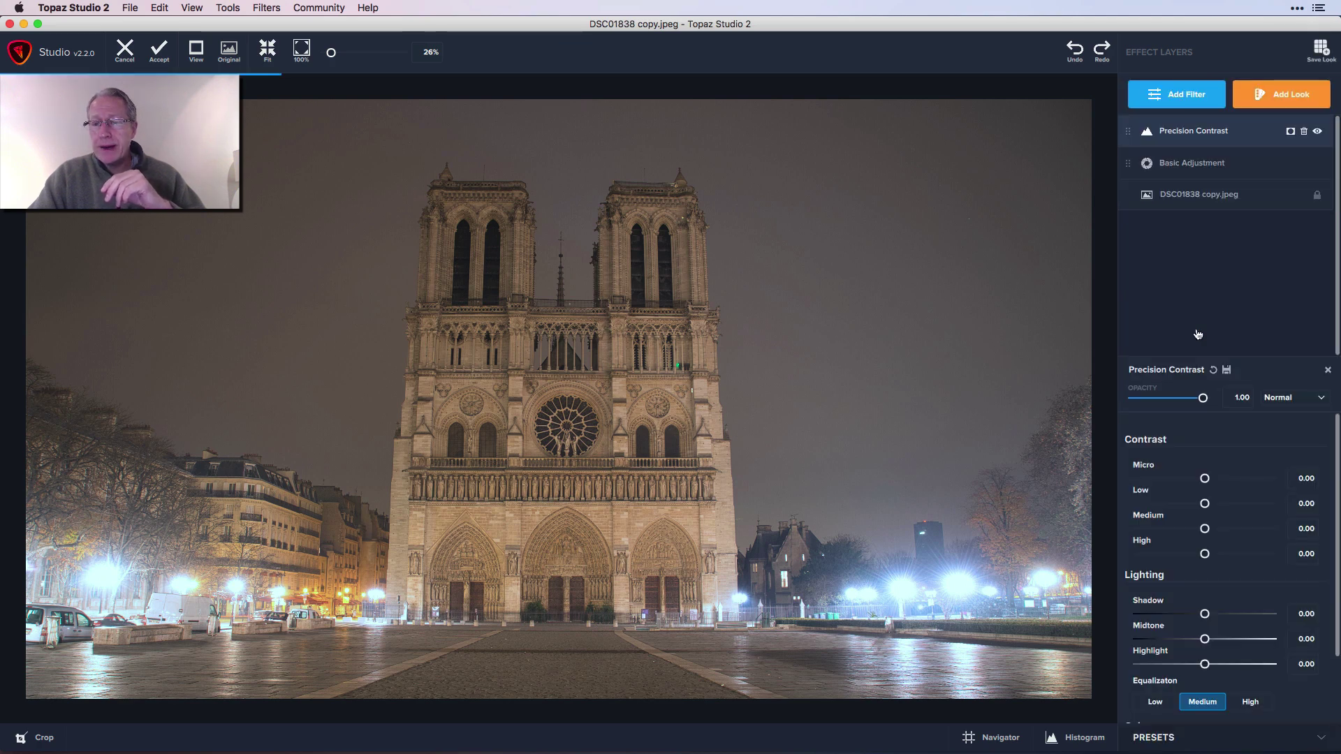
{"action": "scroll", "coordinate": [1219, 516], "scroll_direction": "down", "scroll_amount": 2}
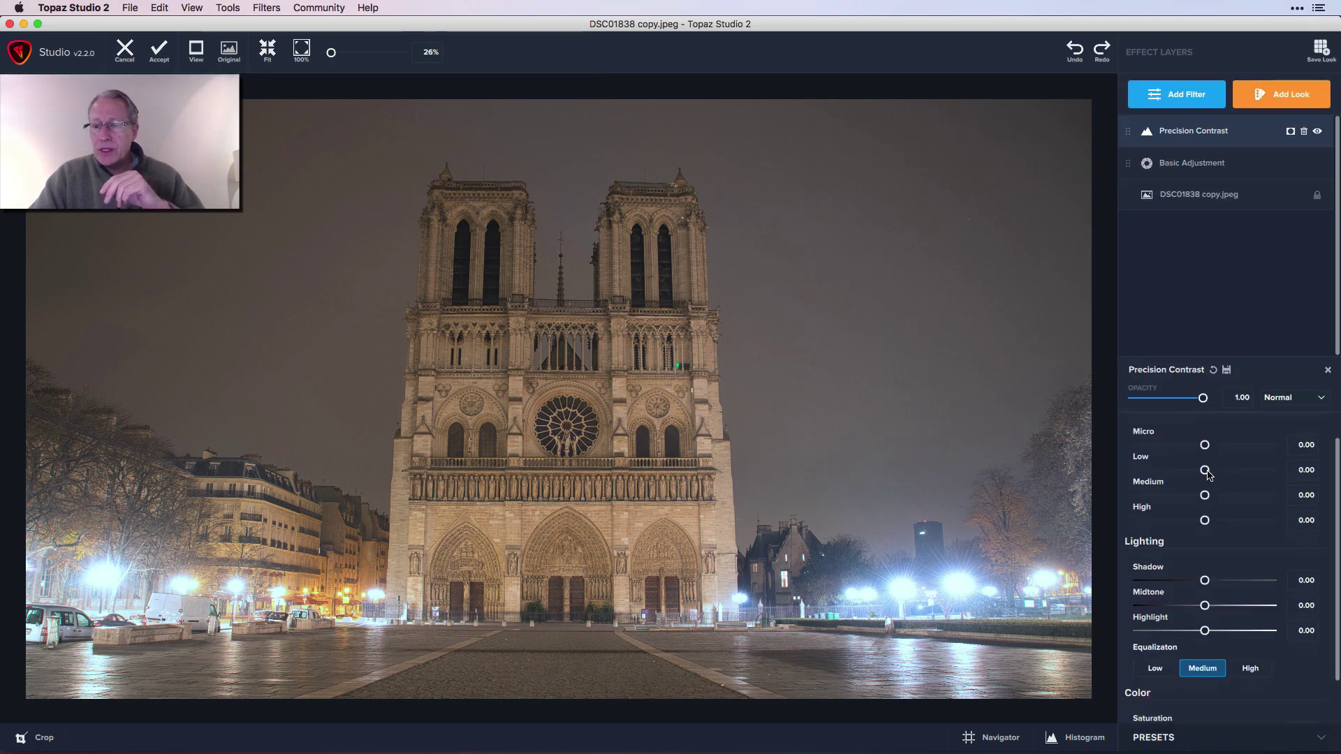
{"action": "left_click_drag", "start_coordinate": [1208, 475], "coordinate": [1241, 524]}
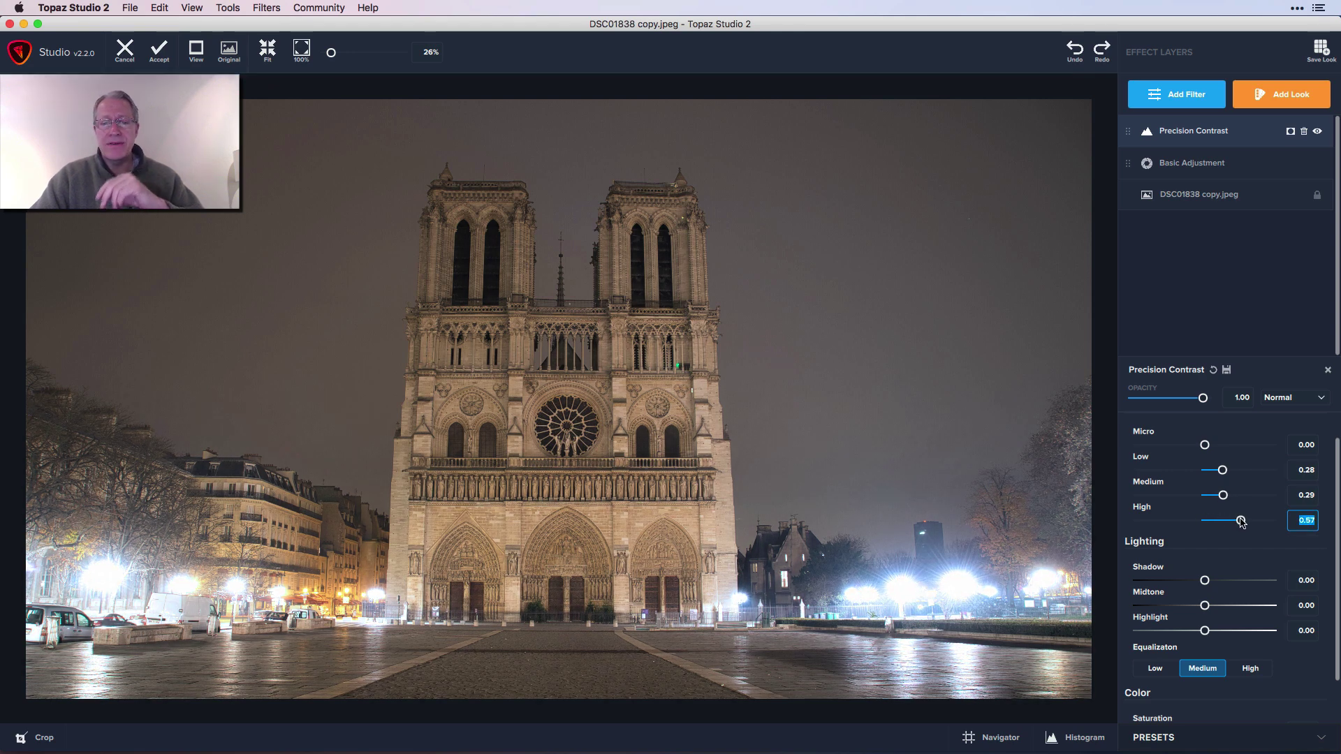
{"action": "left_click", "coordinate": [1317, 132]}
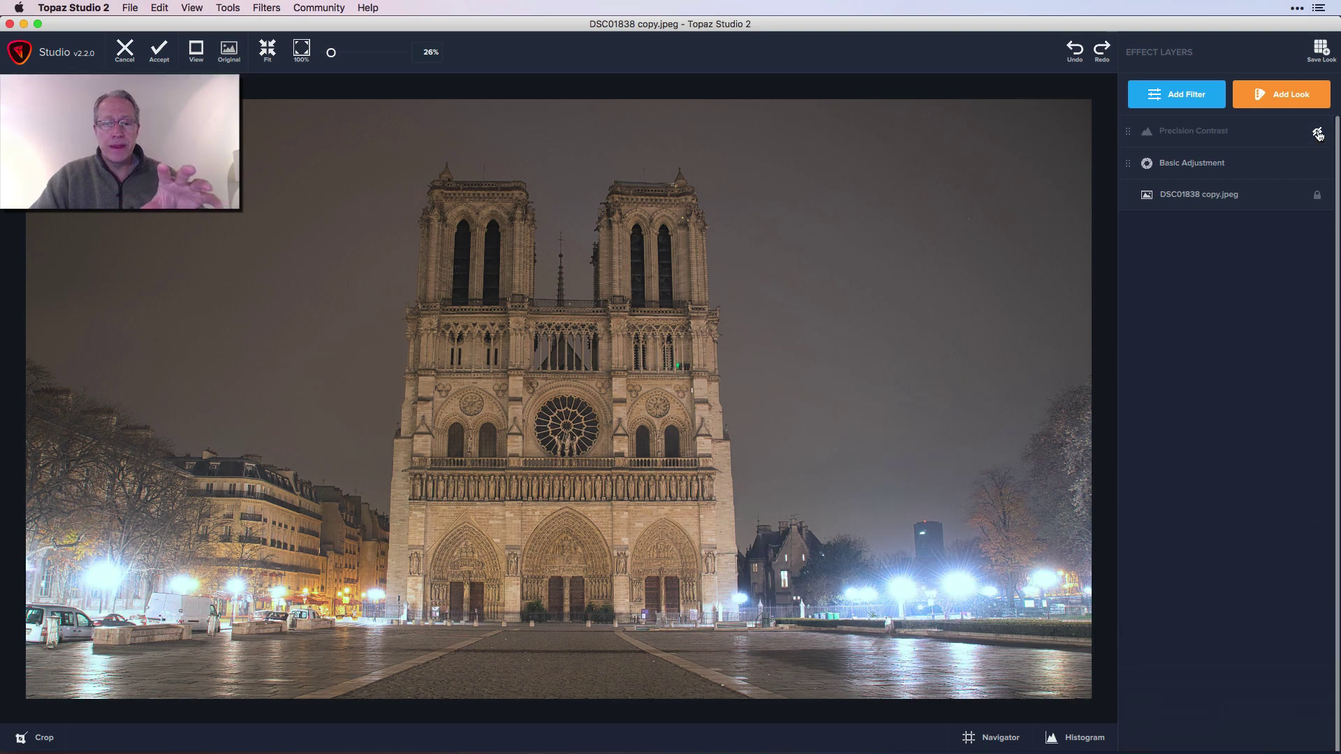
{"action": "left_click", "coordinate": [1317, 132]}
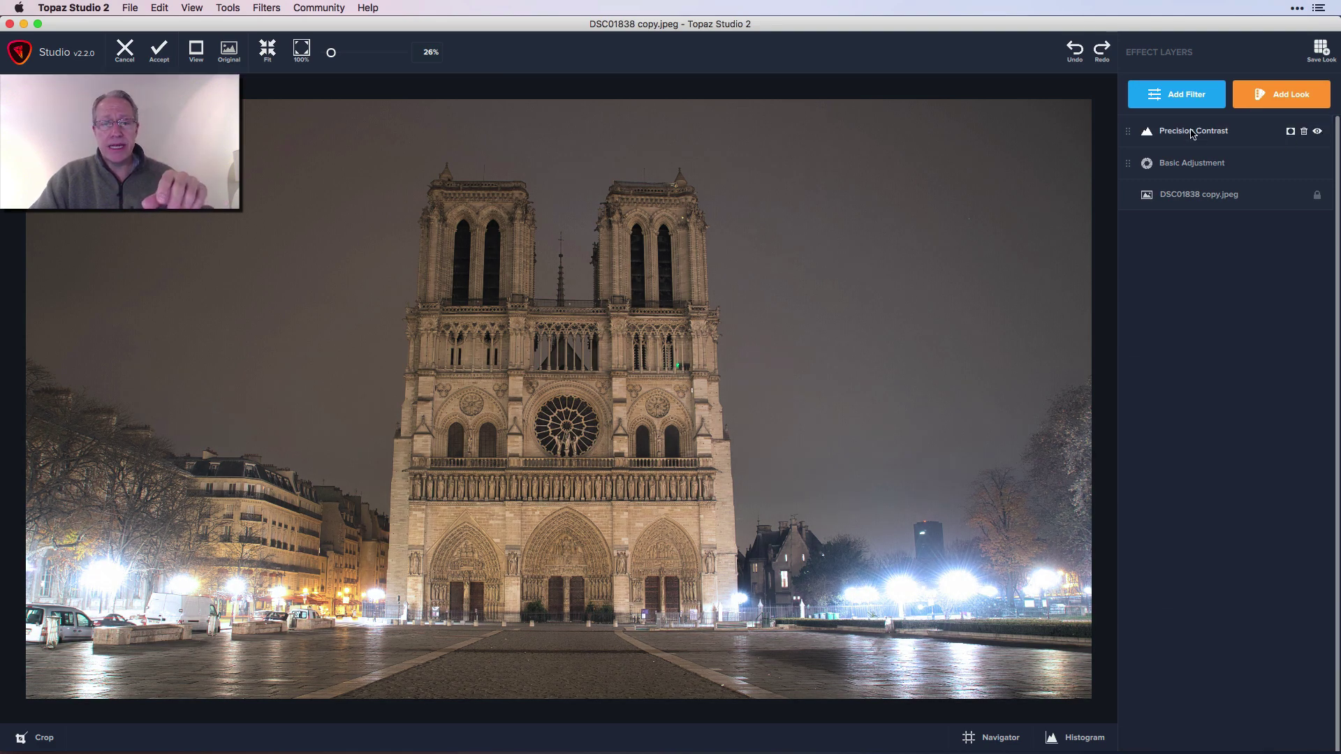
Set the Precision Contrast lighting to Shadow -0.13 and Highlight -0.40, and close the filter's settings
{"action": "left_click", "coordinate": [1191, 133]}
{"action": "scroll", "coordinate": [1229, 605], "scroll_direction": "down", "scroll_amount": 4}
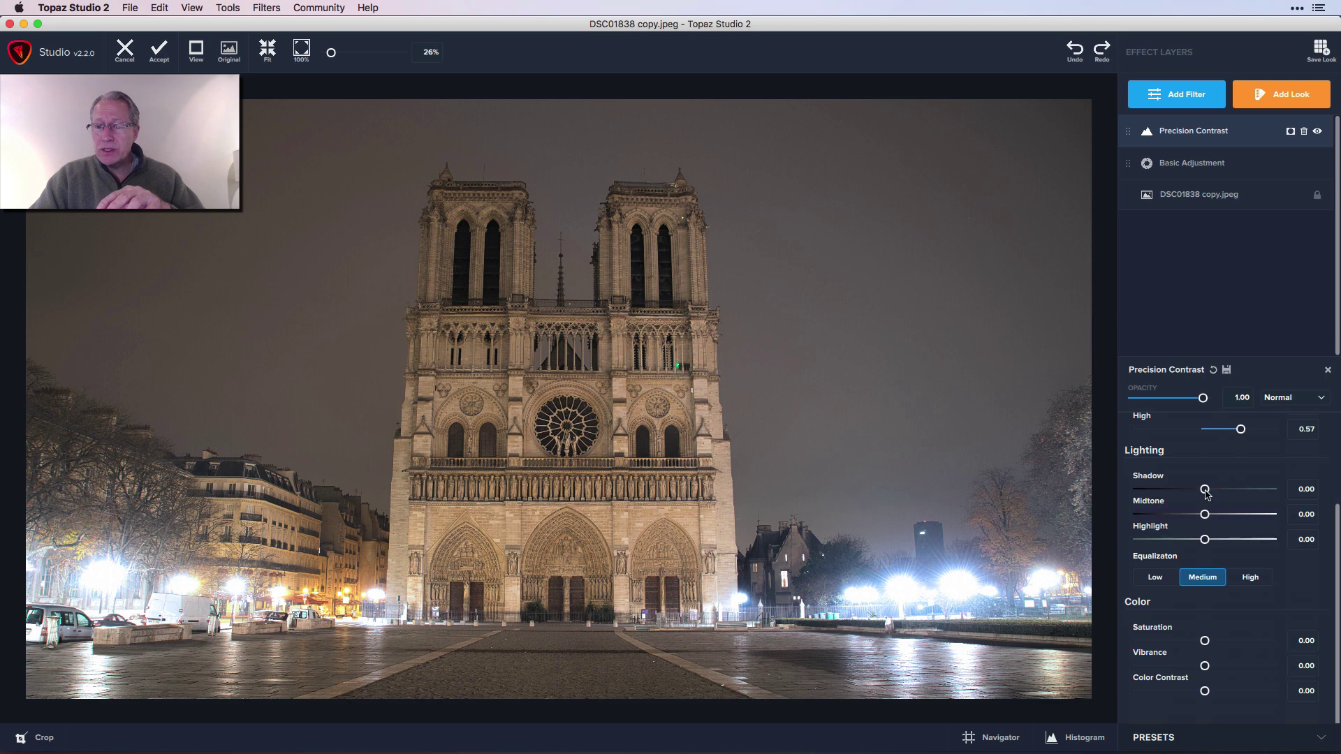
{"action": "left_click_drag", "start_coordinate": [1205, 489], "coordinate": [1196, 491]}
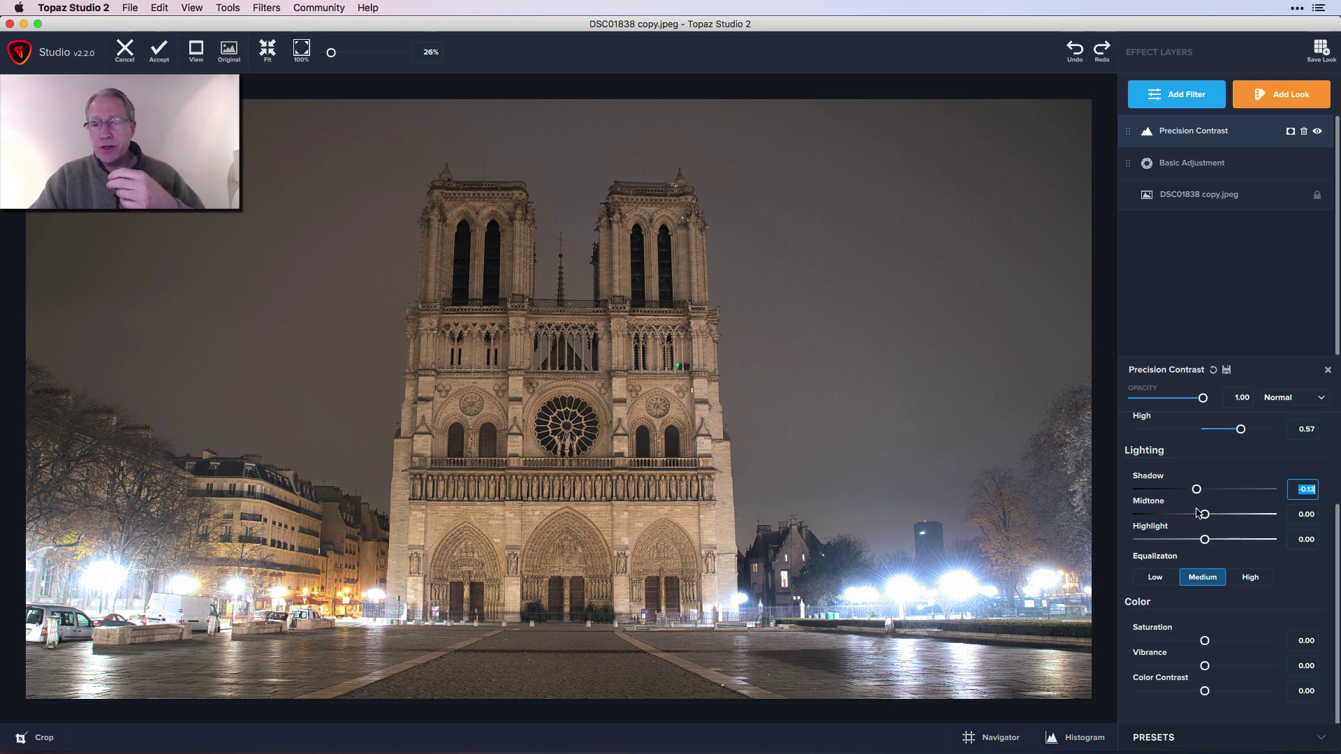
{"action": "left_click_drag", "start_coordinate": [1205, 539], "coordinate": [1178, 540]}
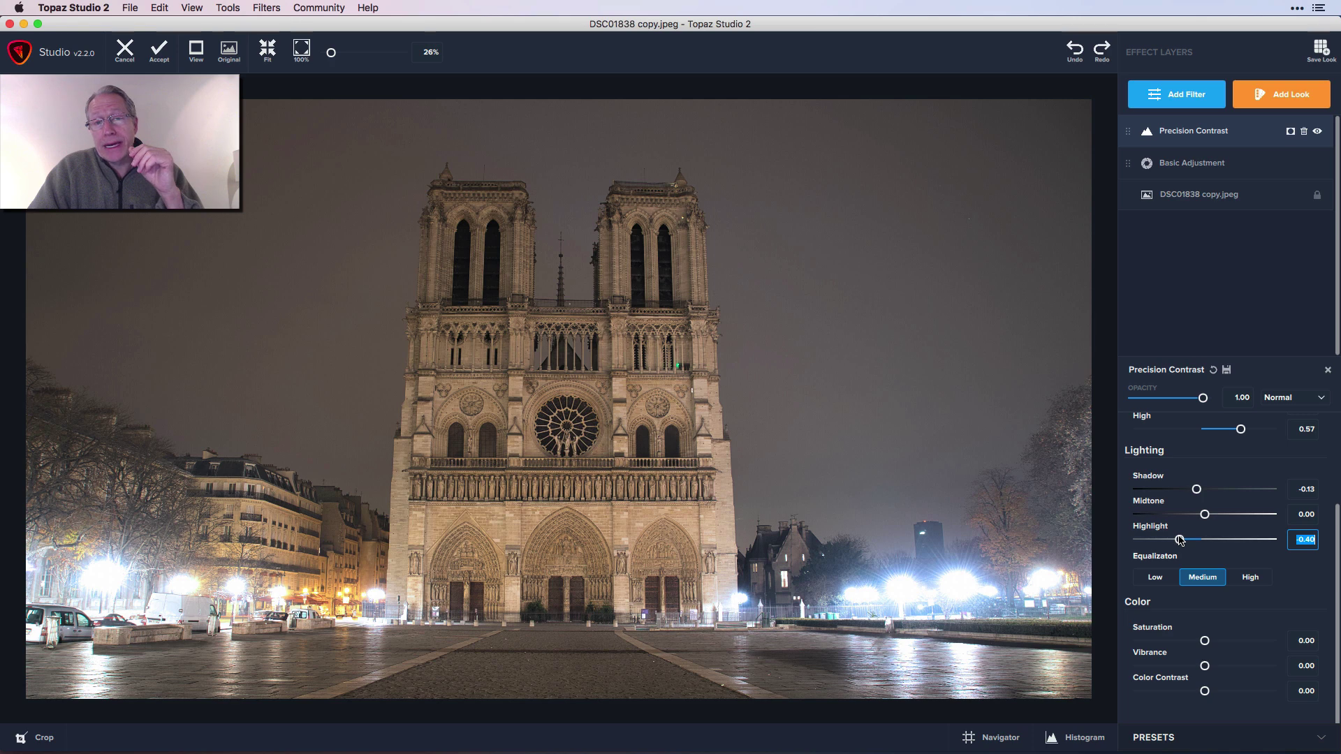
{"action": "left_click", "coordinate": [1328, 369]}
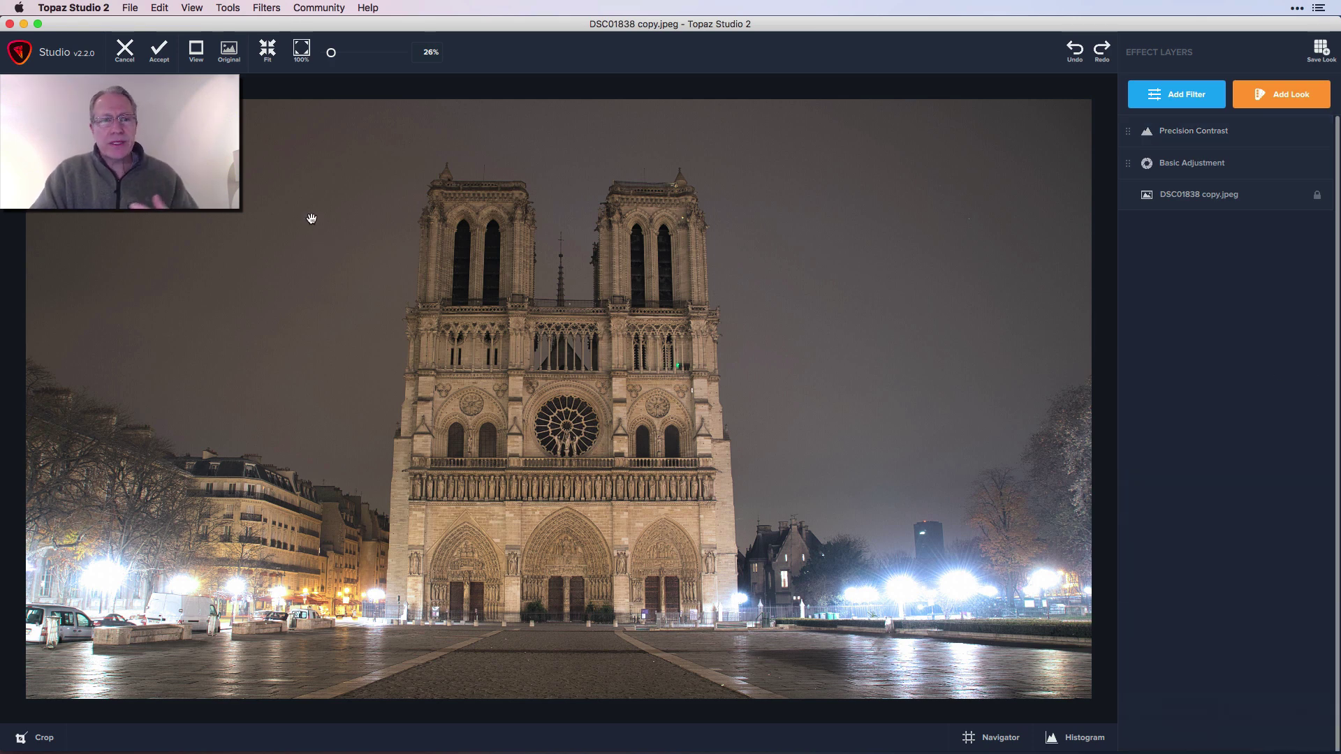
Open the photo in the Topaz Adjust AI plugin and look over its manual controls and Featured presets
{"action": "left_click", "coordinate": [268, 6]}
{"action": "mouse_move", "coordinate": [282, 89]}
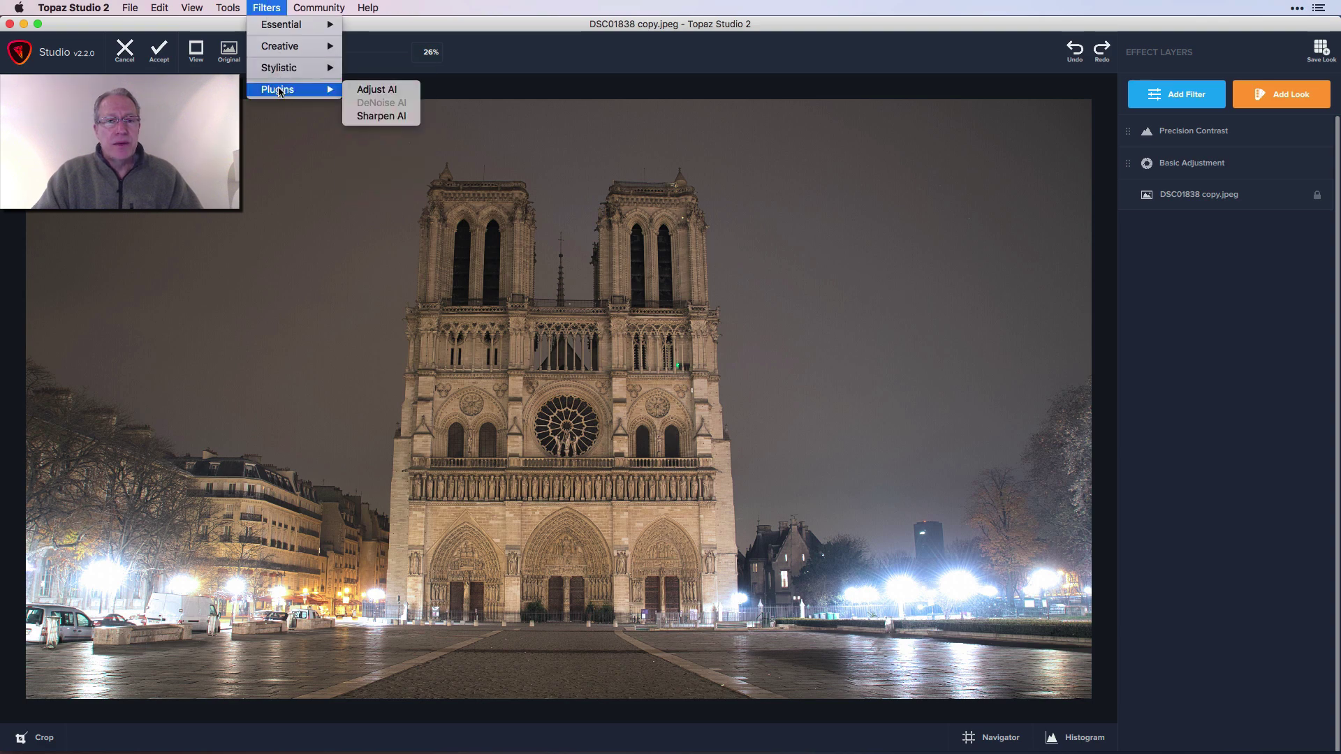
{"action": "left_click", "coordinate": [388, 92]}
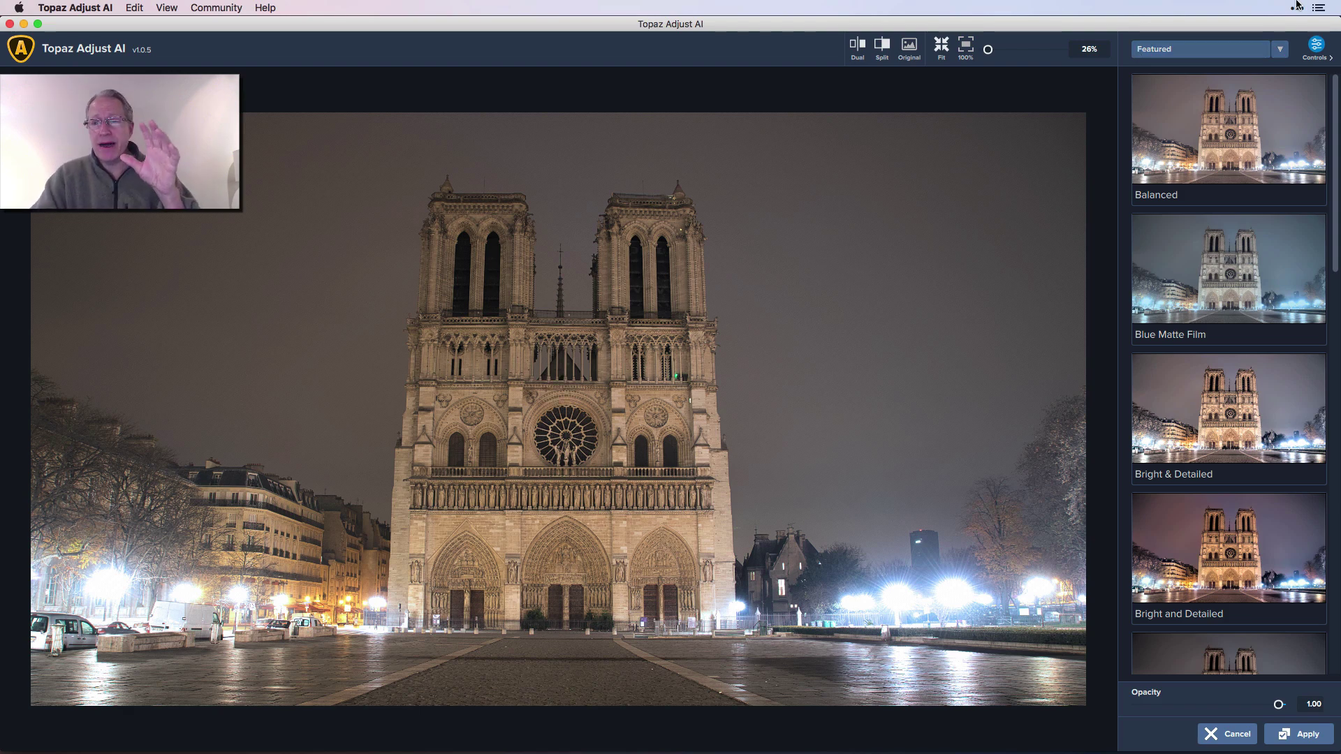
{"action": "left_click", "coordinate": [1316, 48]}
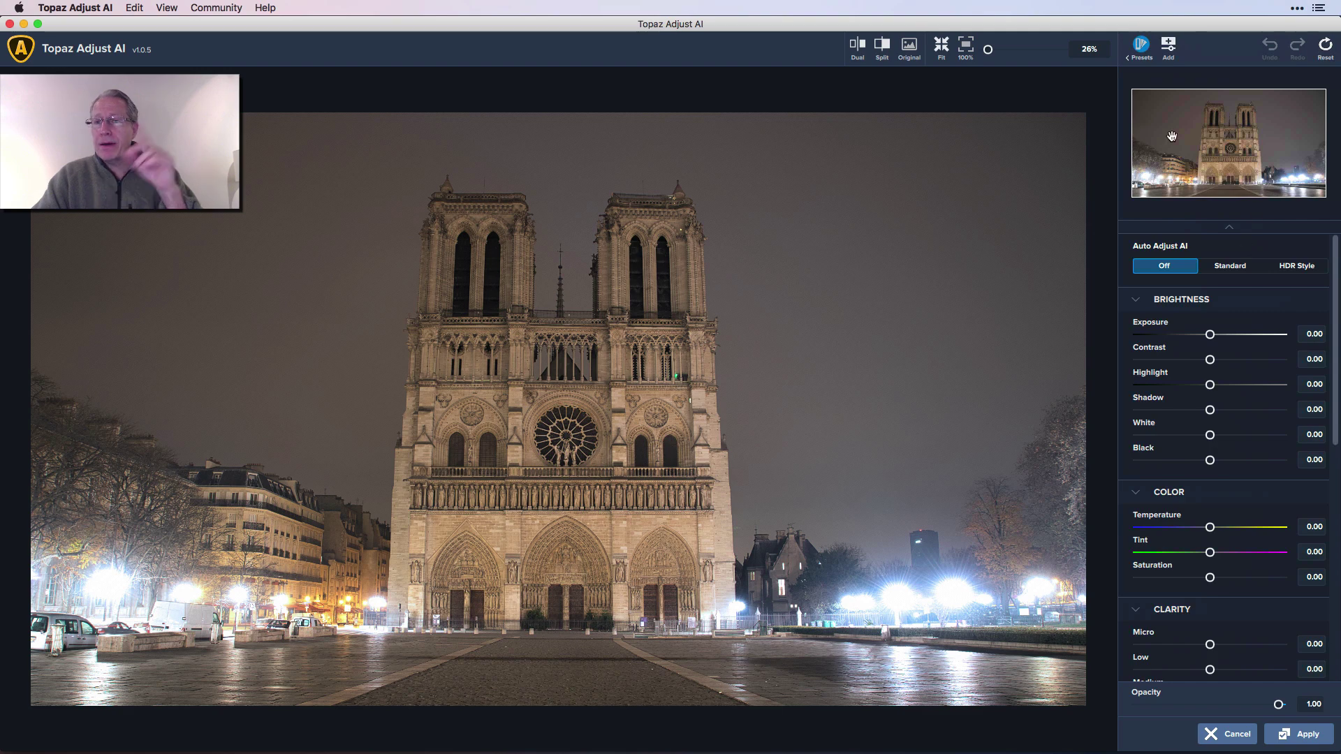
{"action": "left_click", "coordinate": [1141, 48]}
{"action": "left_click", "coordinate": [1163, 350]}
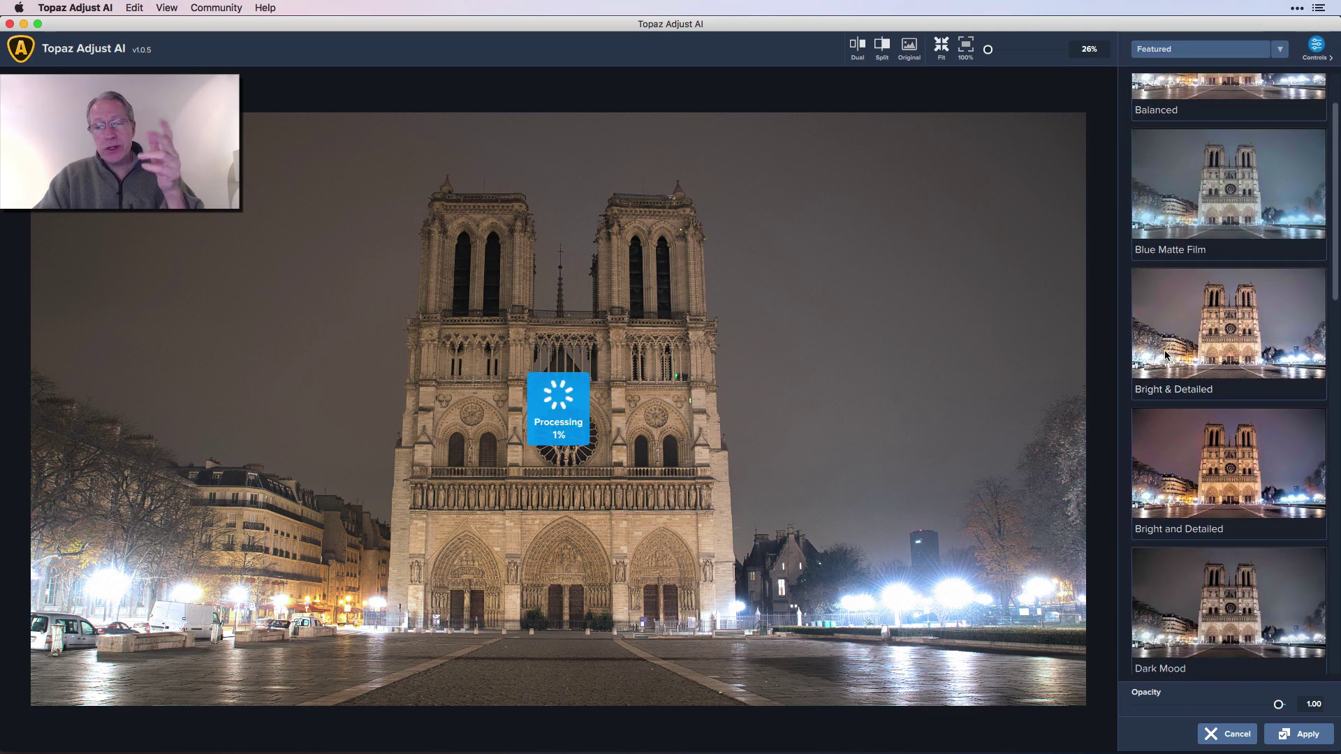
{"action": "scroll", "coordinate": [1163, 350], "scroll_direction": "up", "scroll_amount": 3}
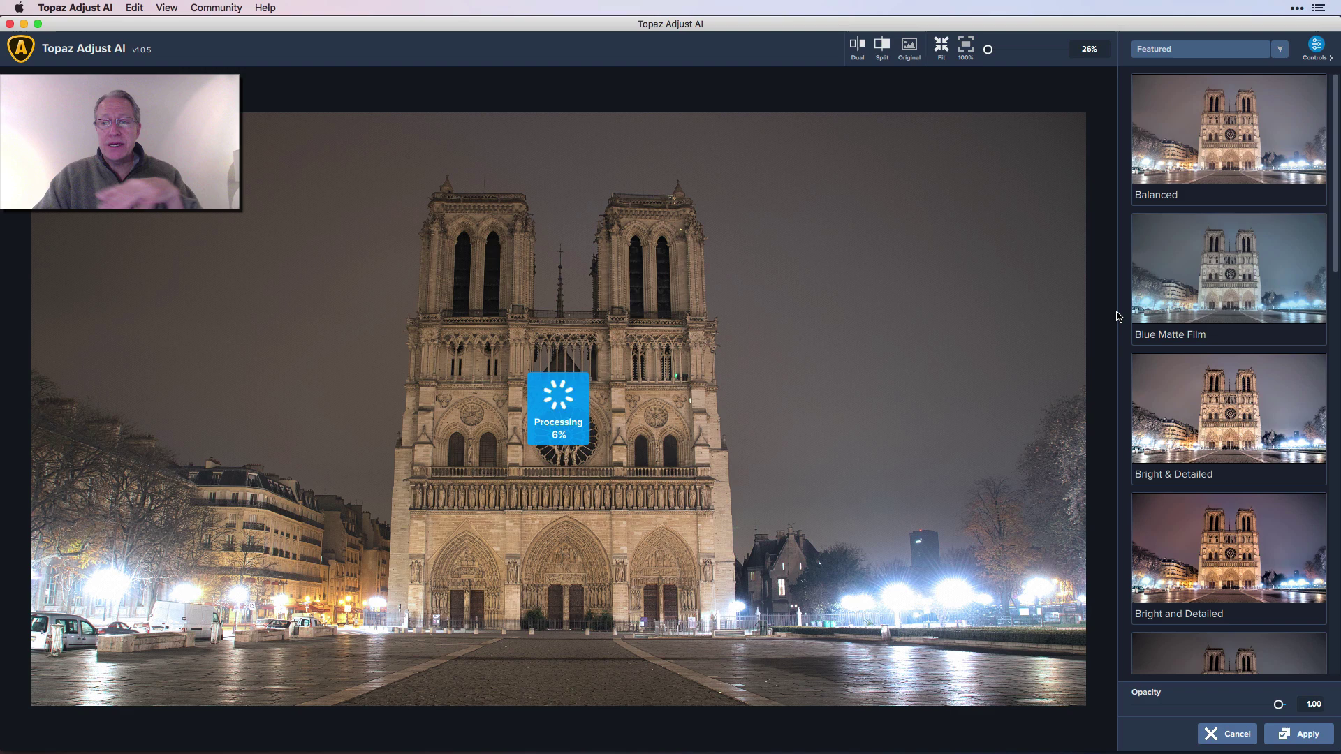
Manually set Contrast to 0.19, Highlight to -0.40, Temperature to -0.90, Tint to 0.36 and Saturation to -0.24, and compare with the original
{"action": "left_click", "coordinate": [1316, 48]}
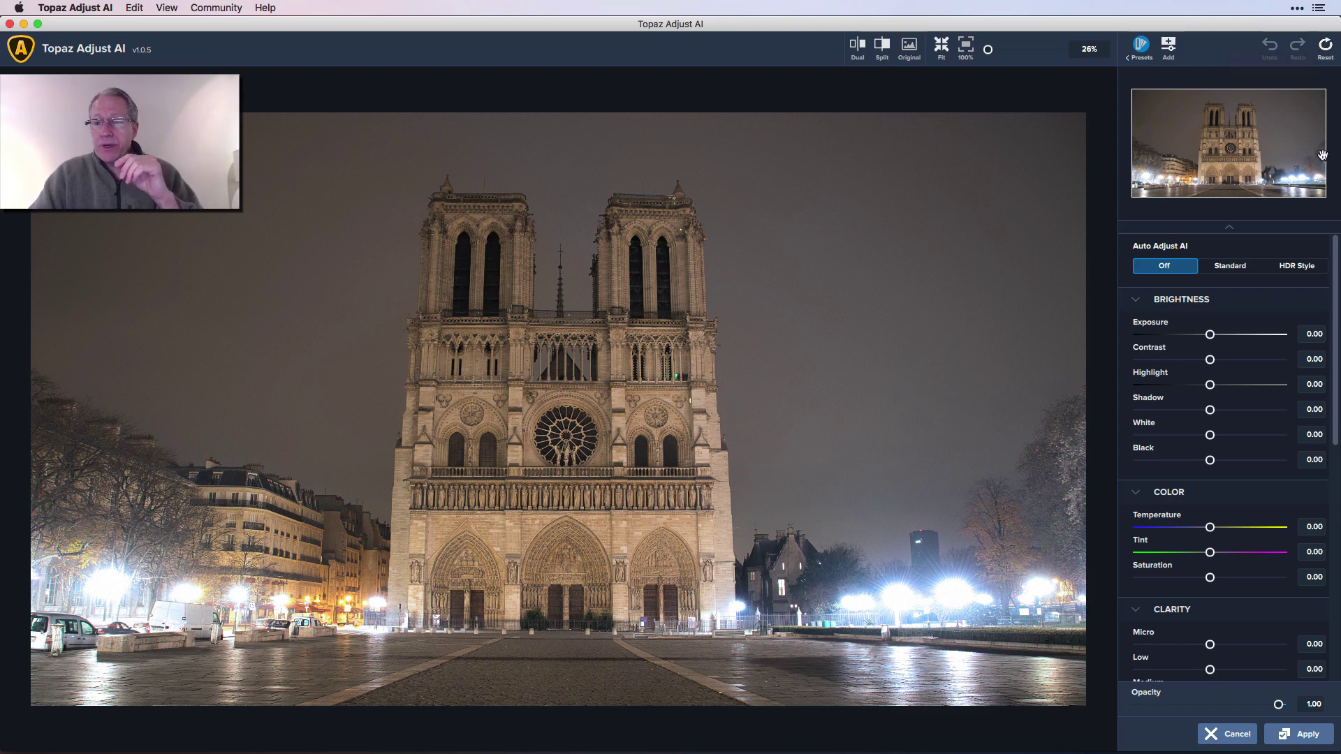
{"action": "left_click_drag", "start_coordinate": [1209, 361], "coordinate": [1182, 387]}
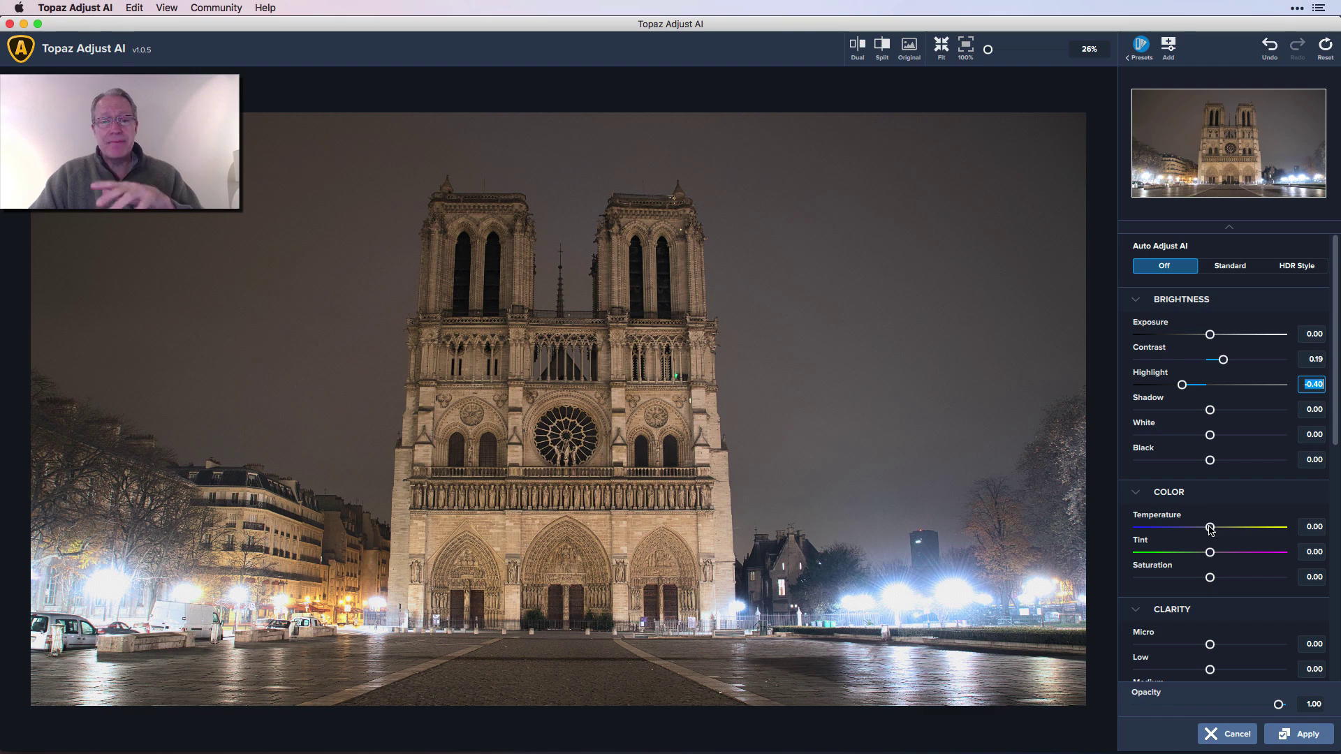
{"action": "left_click_drag", "start_coordinate": [1210, 528], "coordinate": [1147, 528]}
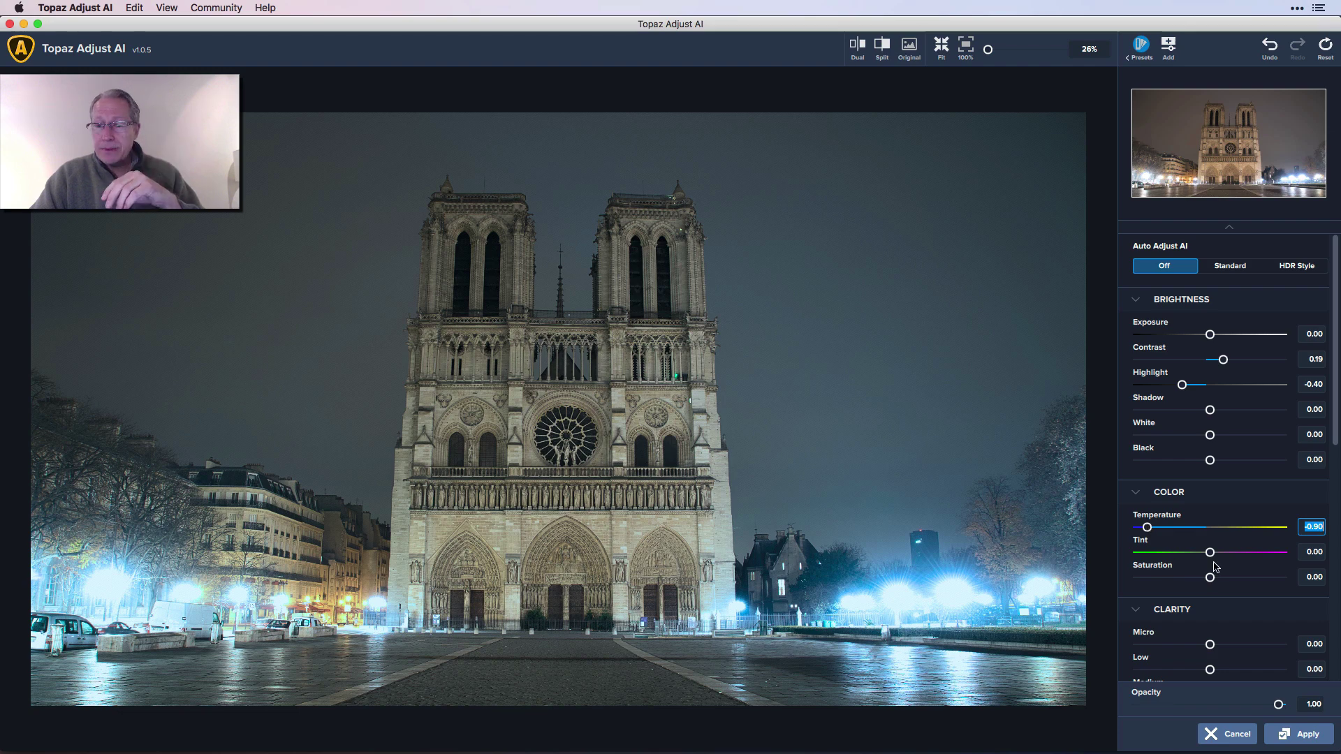
{"action": "left_click_drag", "start_coordinate": [1210, 553], "coordinate": [1196, 580]}
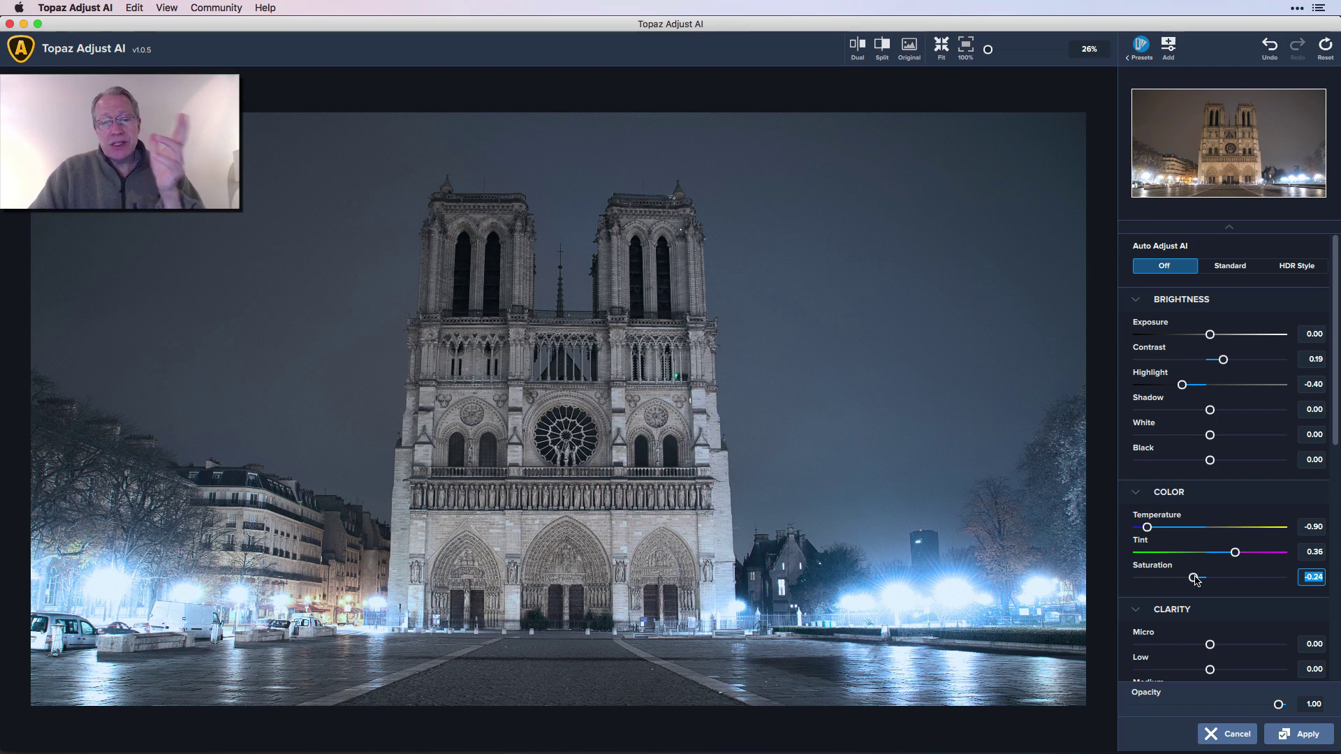
{"action": "left_click", "coordinate": [909, 49]}
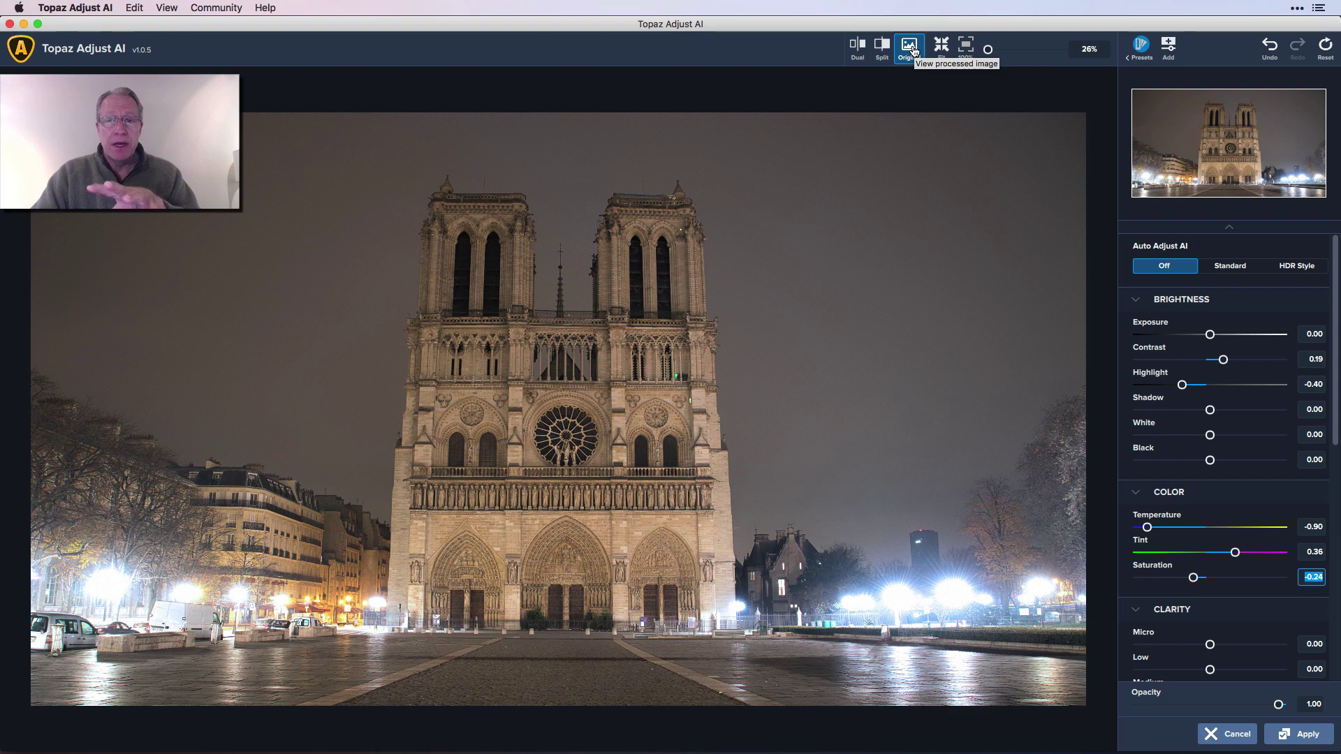
Set Medium Detail to 0.31 and compare the cathedral facade with the original up close
{"action": "left_click", "coordinate": [909, 49]}
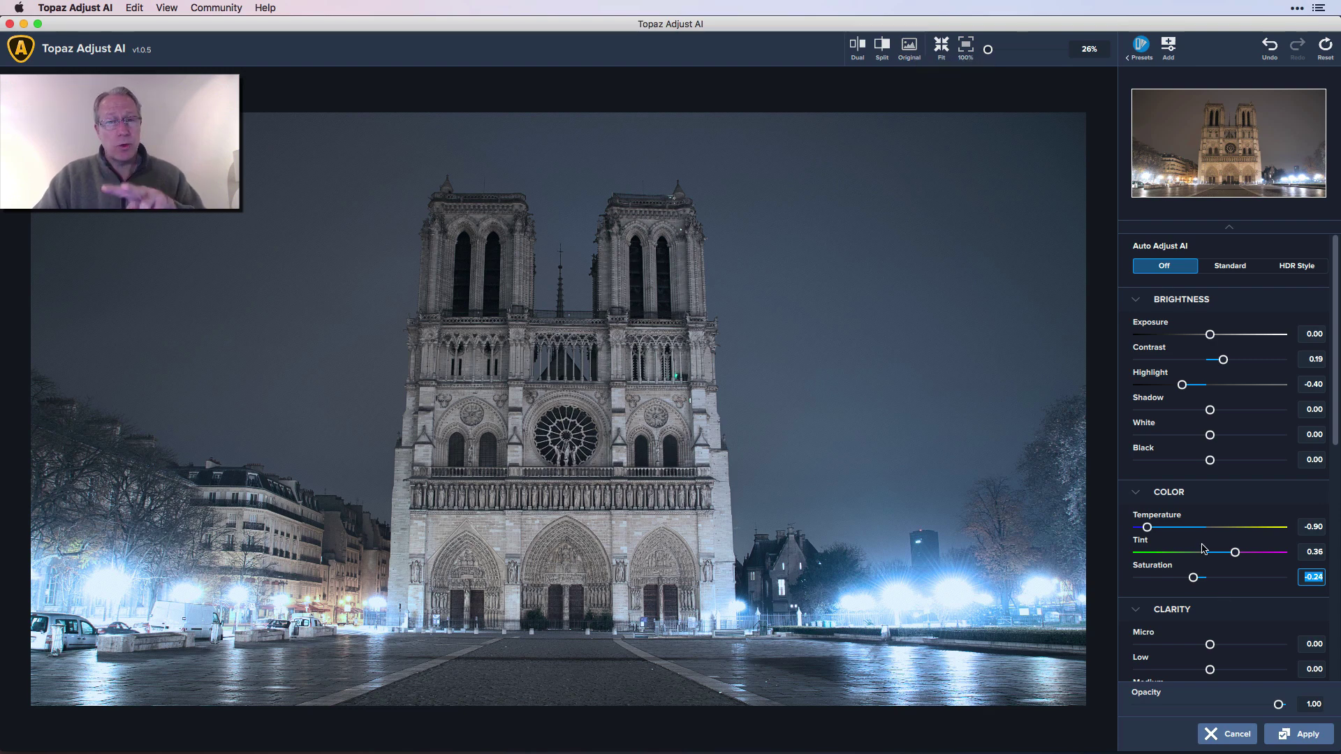
{"action": "scroll", "coordinate": [1214, 627], "scroll_direction": "down", "scroll_amount": 10}
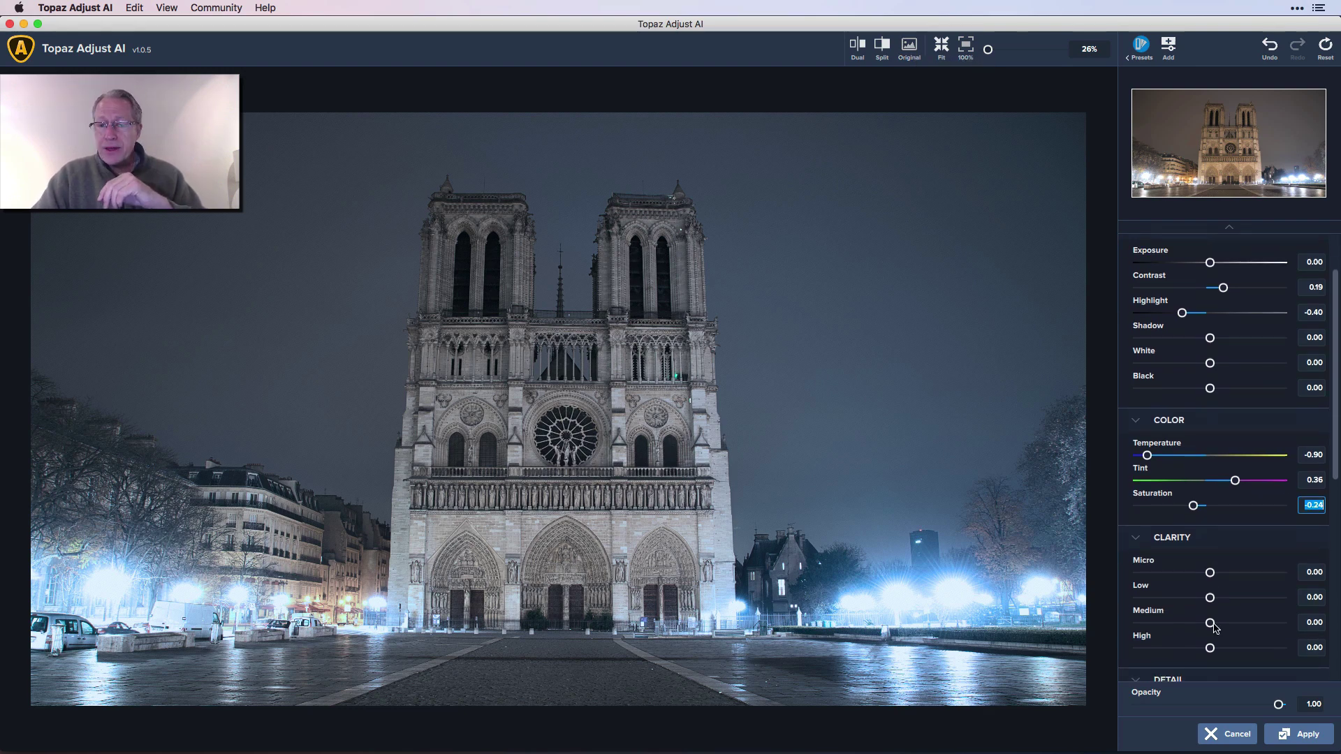
{"action": "scroll", "coordinate": [1216, 627], "scroll_direction": "down", "scroll_amount": 4}
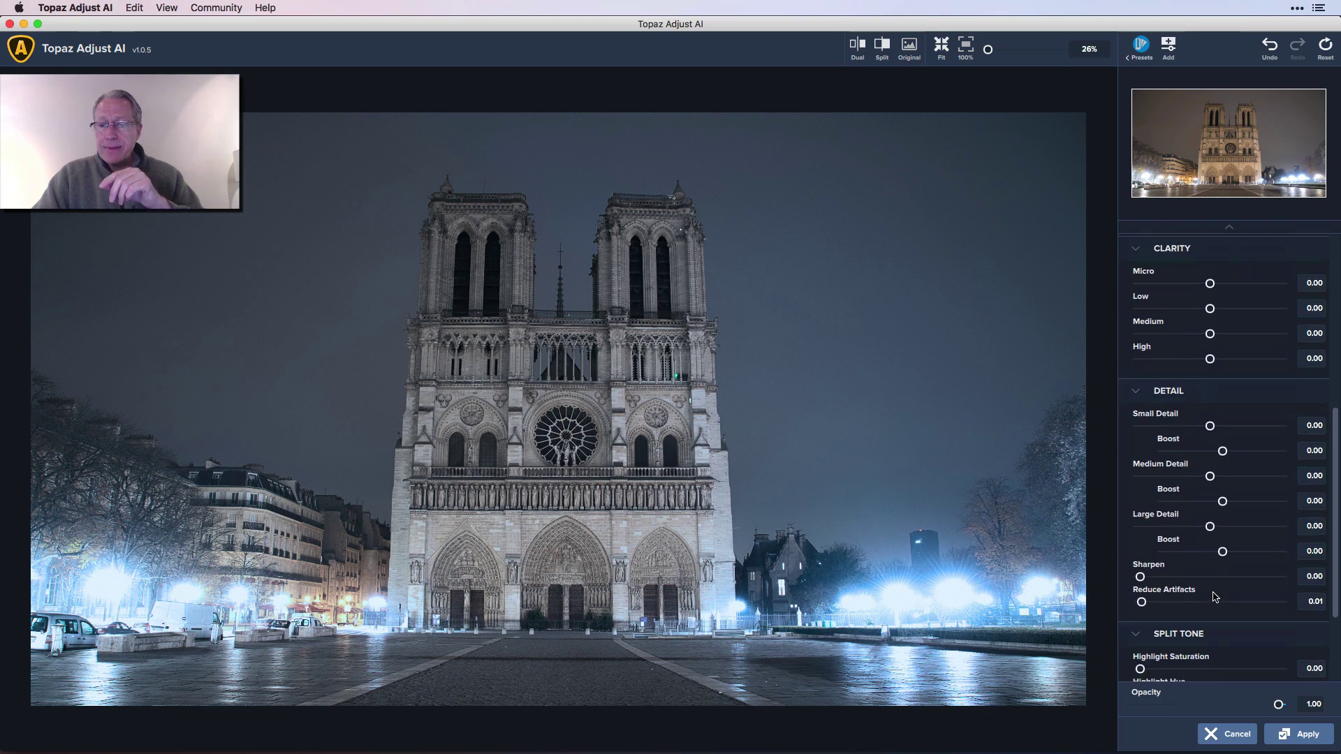
{"action": "left_click_drag", "start_coordinate": [1210, 478], "coordinate": [1234, 481]}
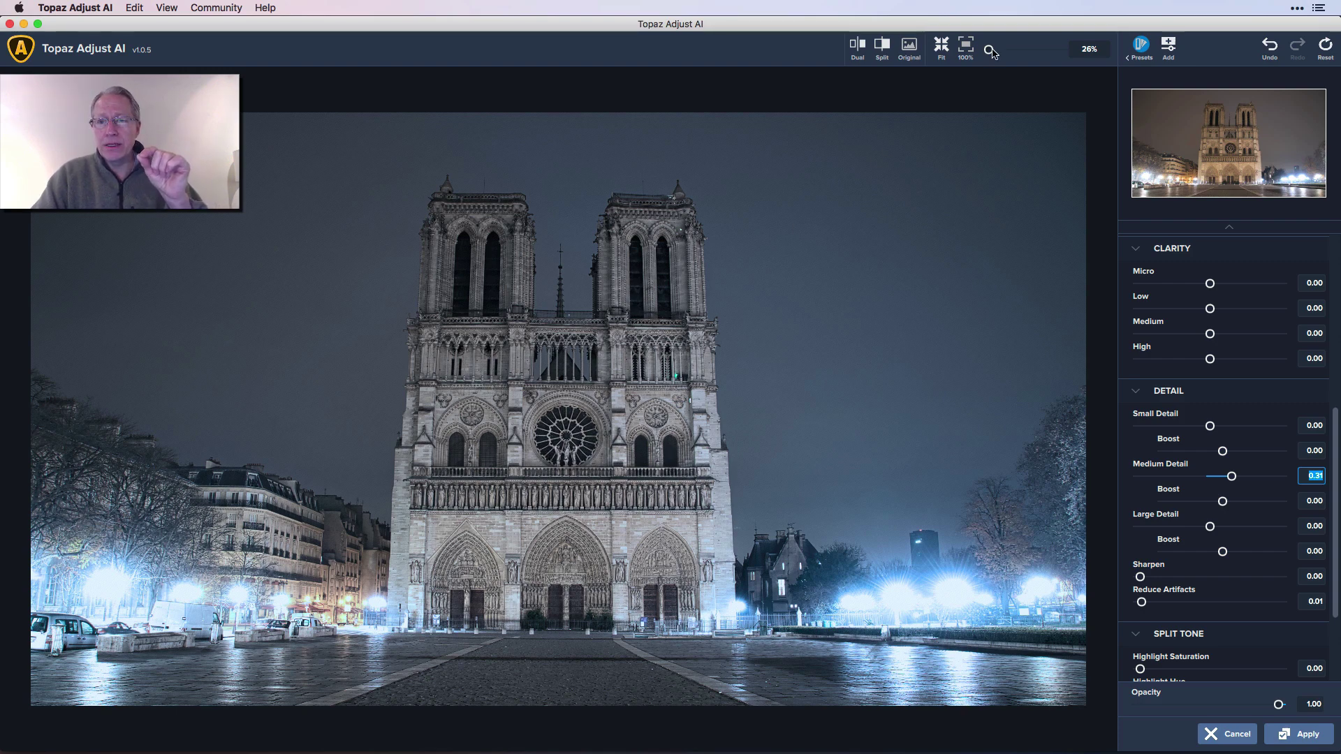
{"action": "left_click_drag", "start_coordinate": [991, 51], "coordinate": [997, 50]}
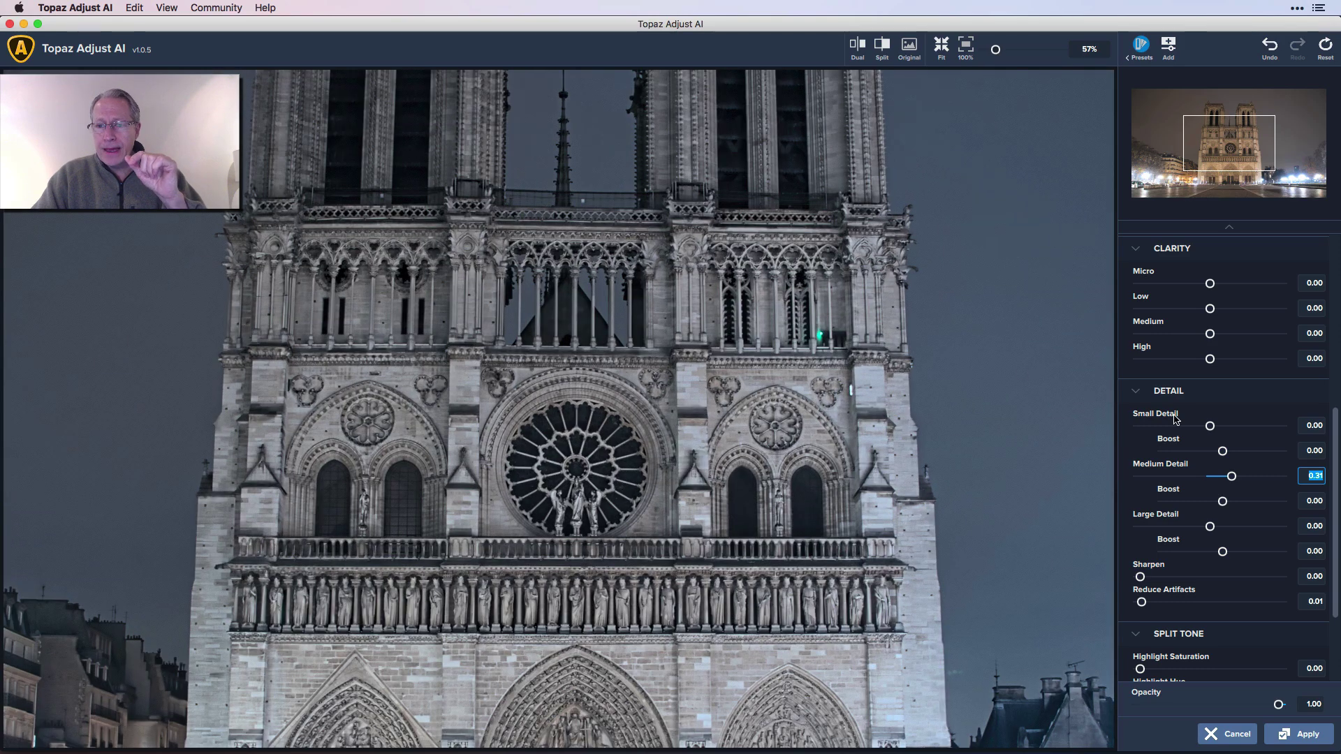
{"action": "left_click", "coordinate": [909, 47]}
{"action": "left_click", "coordinate": [909, 48]}
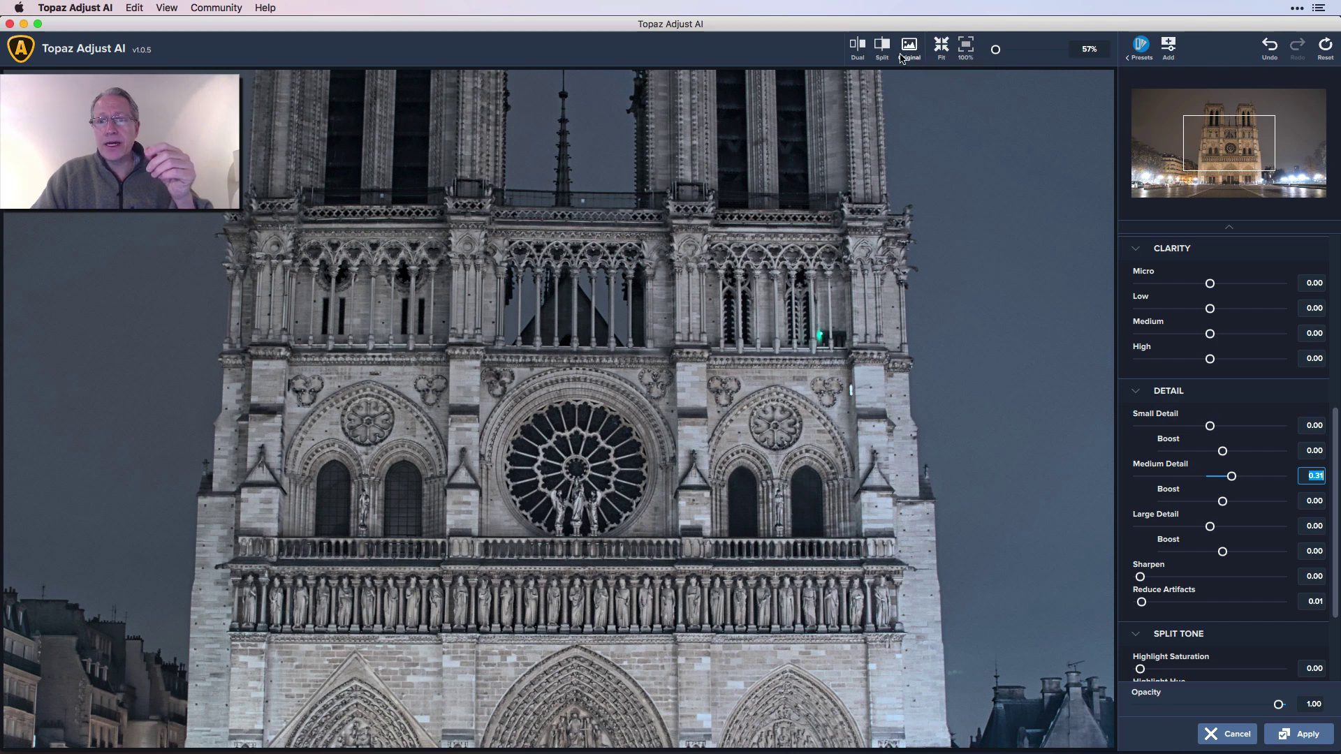
{"action": "left_click", "coordinate": [903, 54]}
{"action": "left_click", "coordinate": [908, 51]}
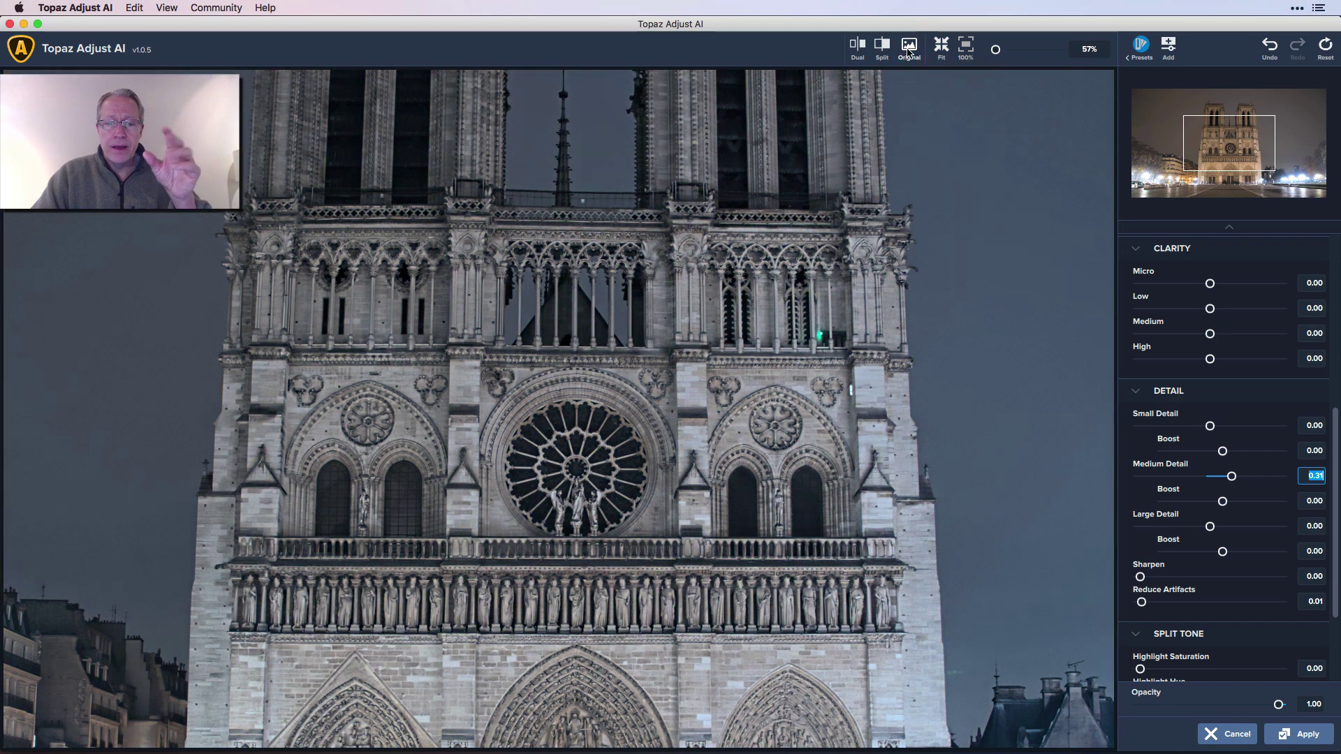
{"action": "left_click", "coordinate": [940, 49]}
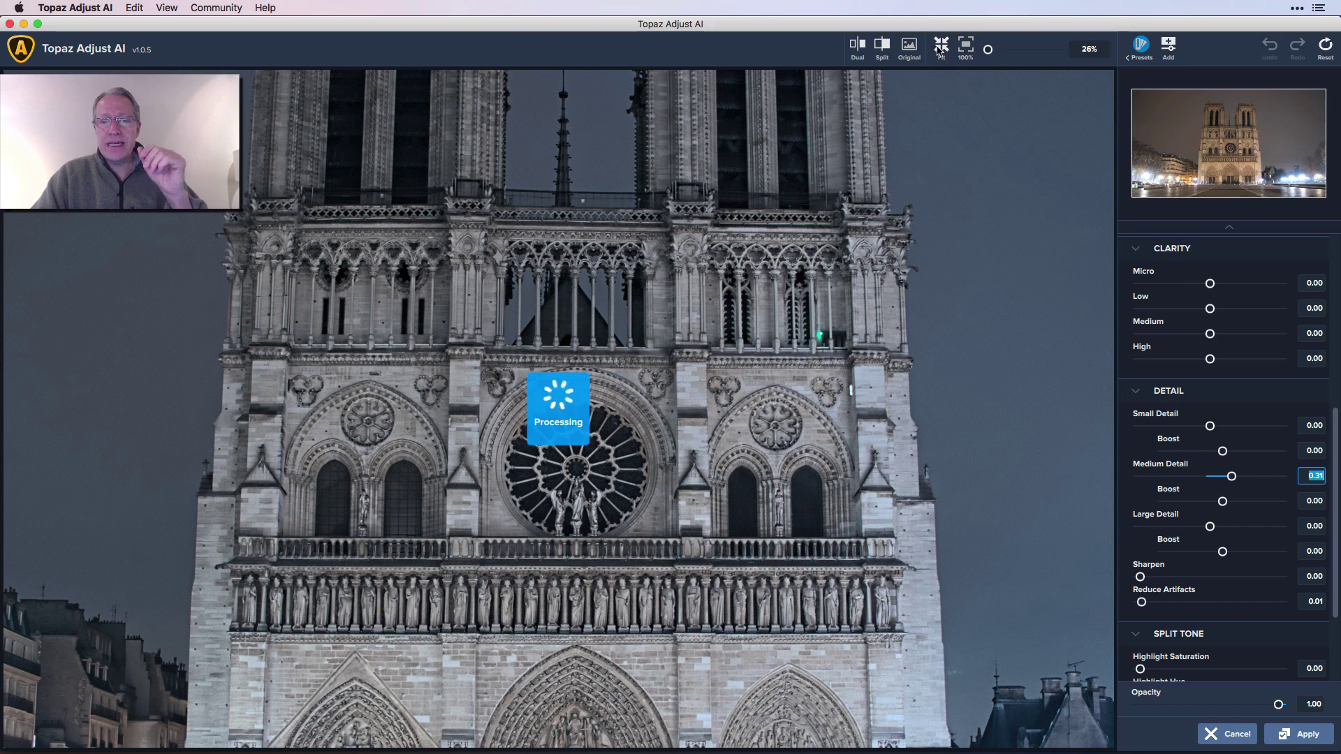
Set the split tone Shadow Saturation to 0.34, compare with the original, and apply the Adjust AI edits to the photo
{"action": "scroll", "coordinate": [1183, 460], "scroll_direction": "down", "scroll_amount": 4}
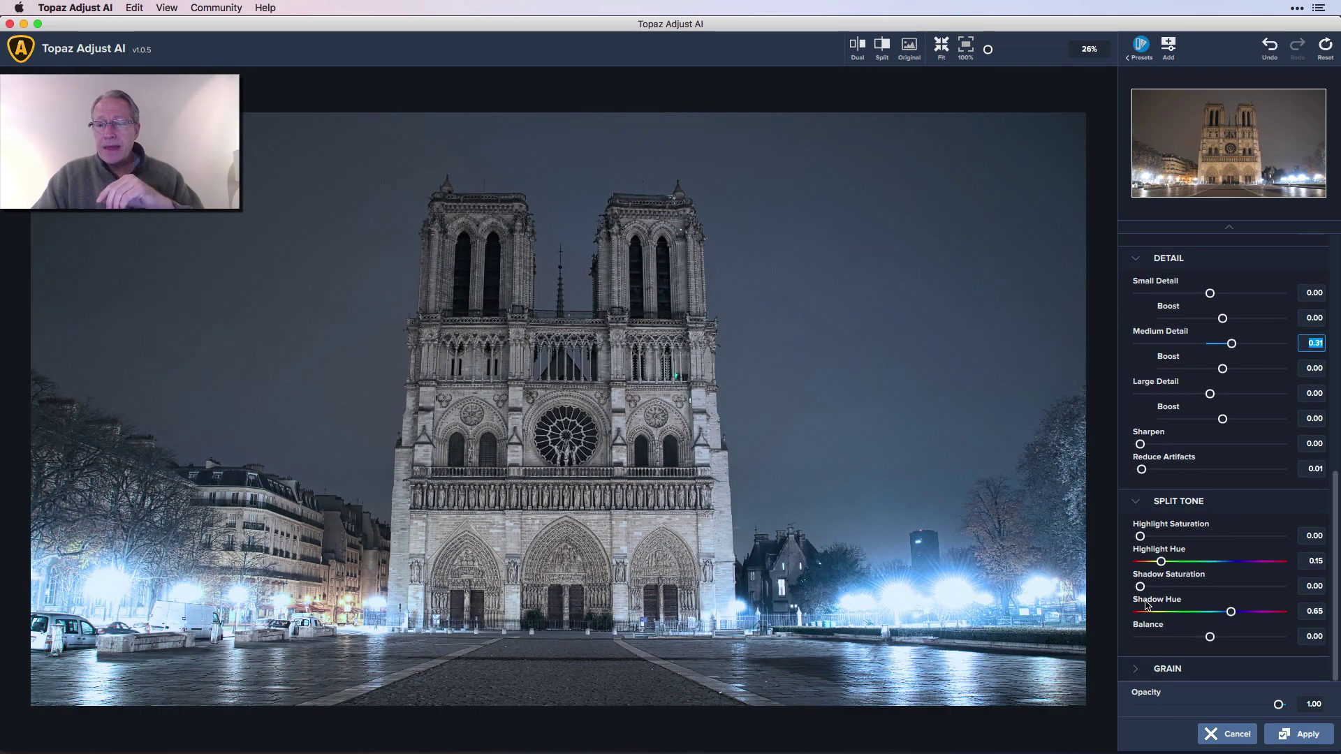
{"action": "left_click_drag", "start_coordinate": [1142, 587], "coordinate": [1183, 590]}
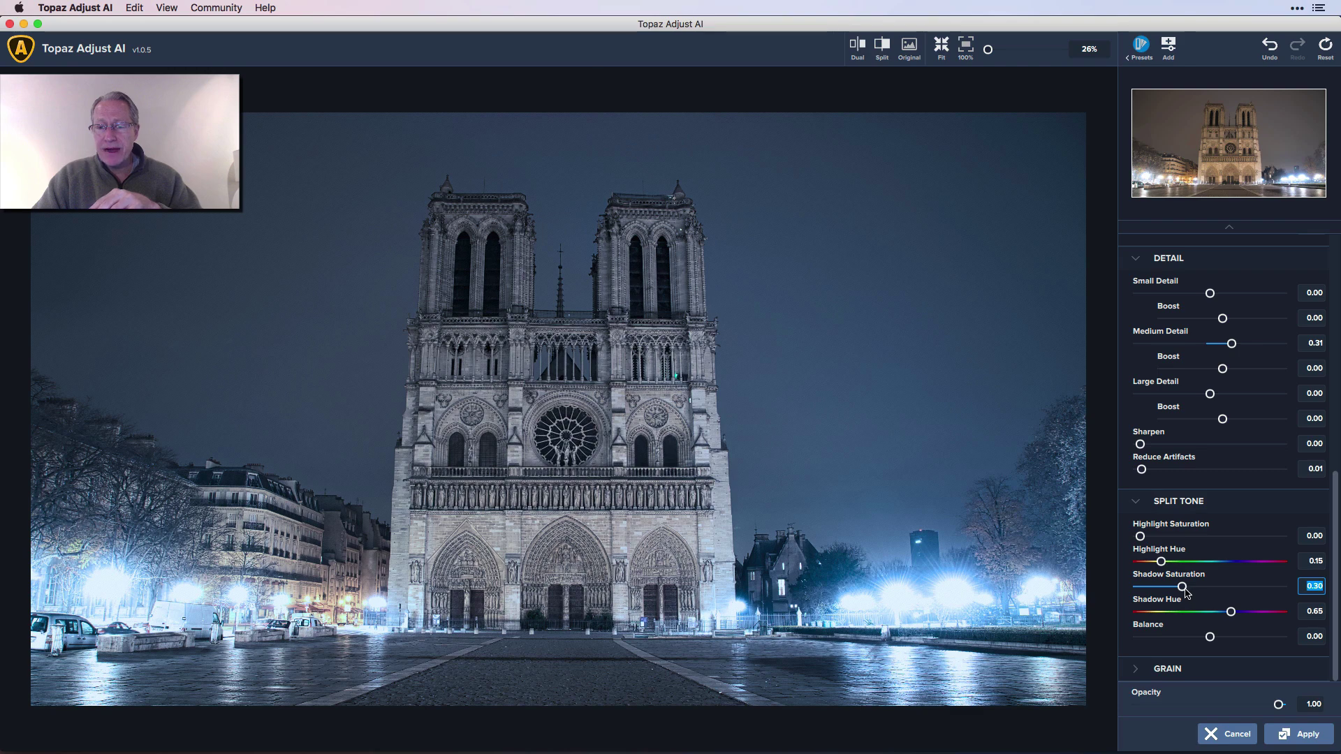
{"action": "left_click_drag", "start_coordinate": [1185, 588], "coordinate": [1189, 590]}
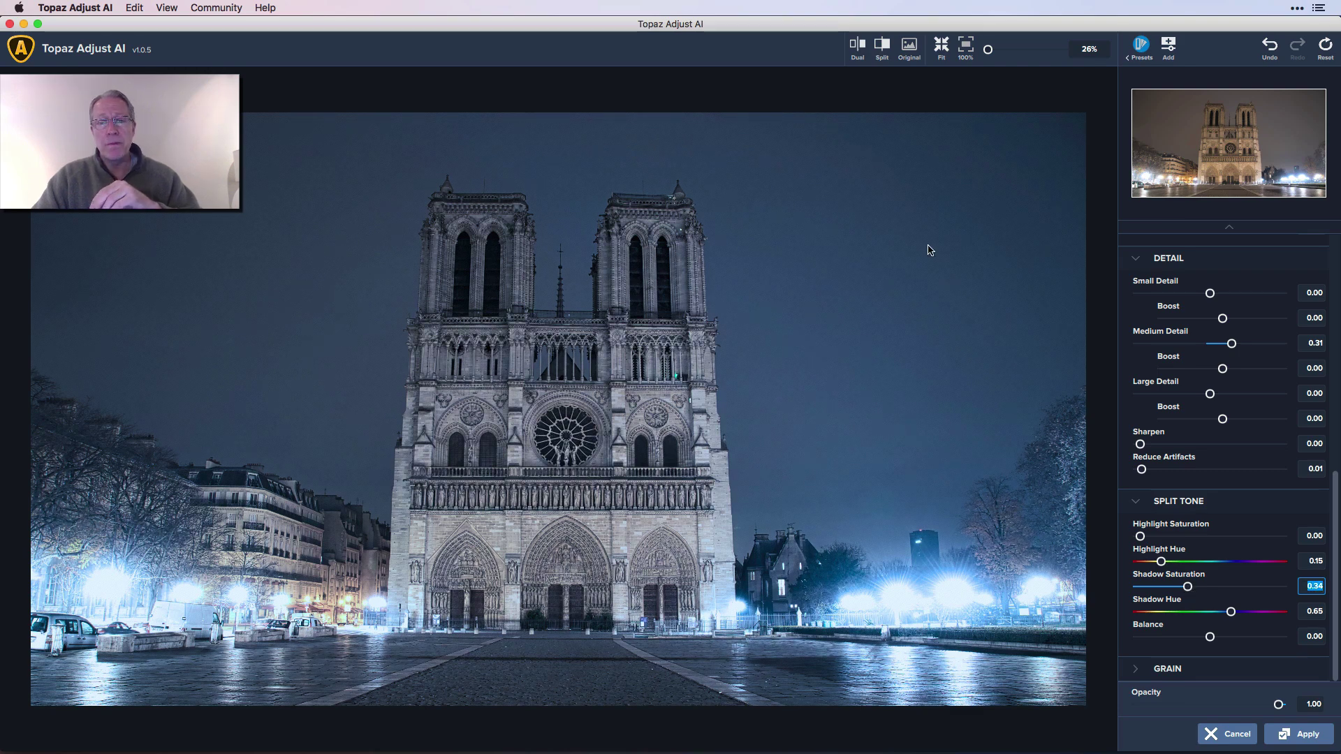
{"action": "left_click", "coordinate": [910, 55]}
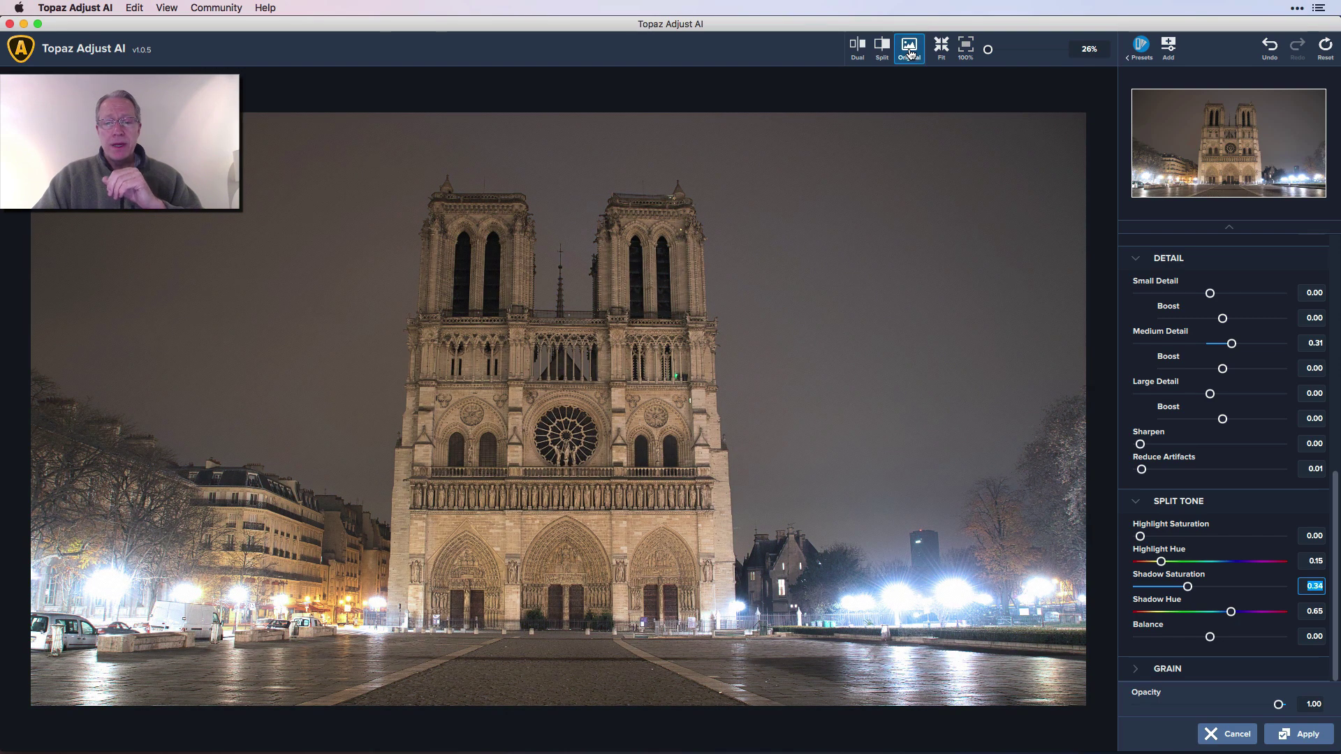
{"action": "left_click", "coordinate": [909, 54]}
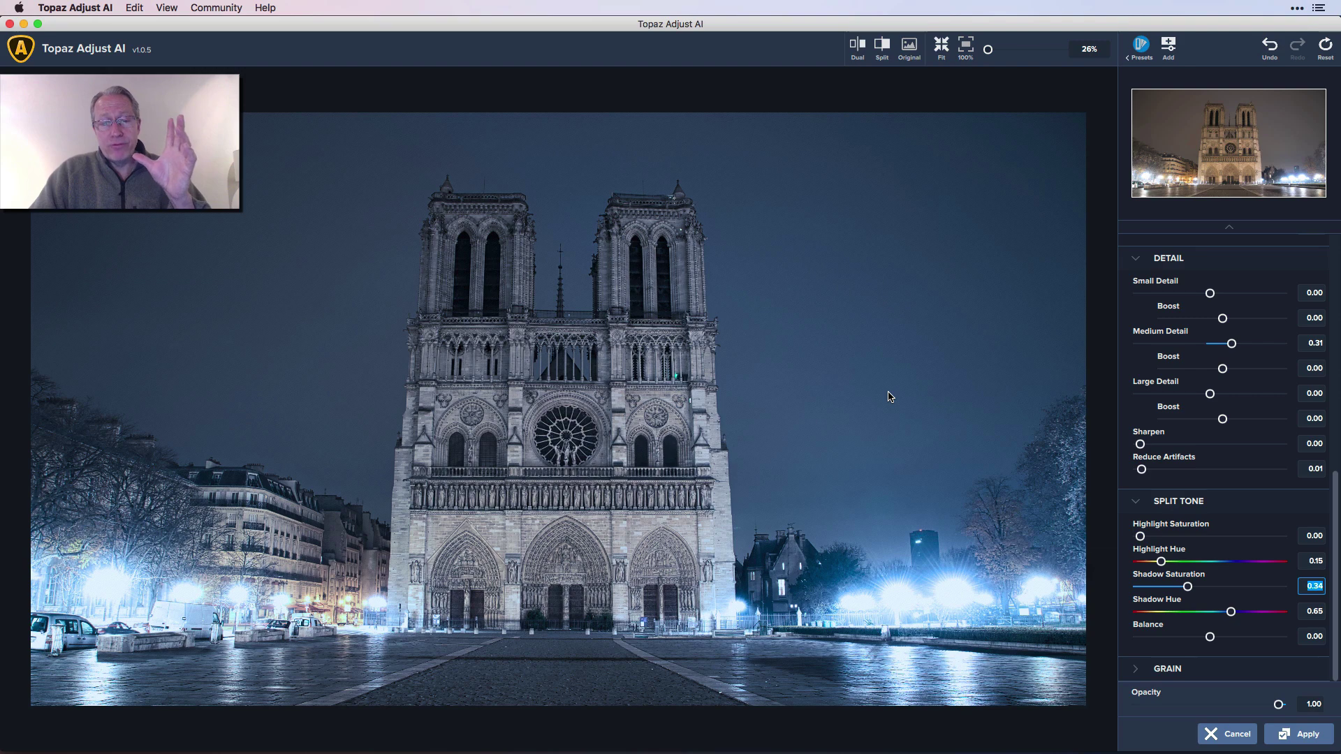
{"action": "left_click", "coordinate": [1295, 735]}
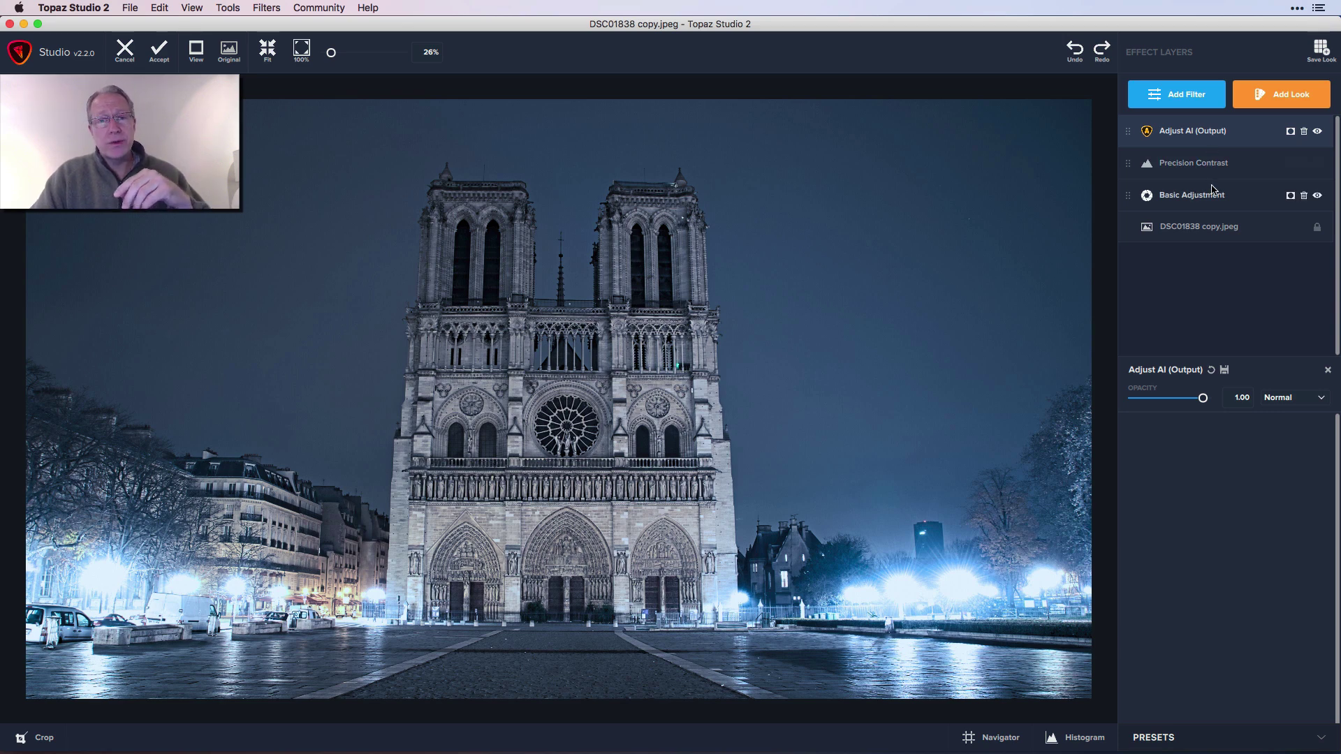
Add a Quad Tone filter with Strength 0.40 and compare the photo with and without it
{"action": "left_click", "coordinate": [1178, 102]}
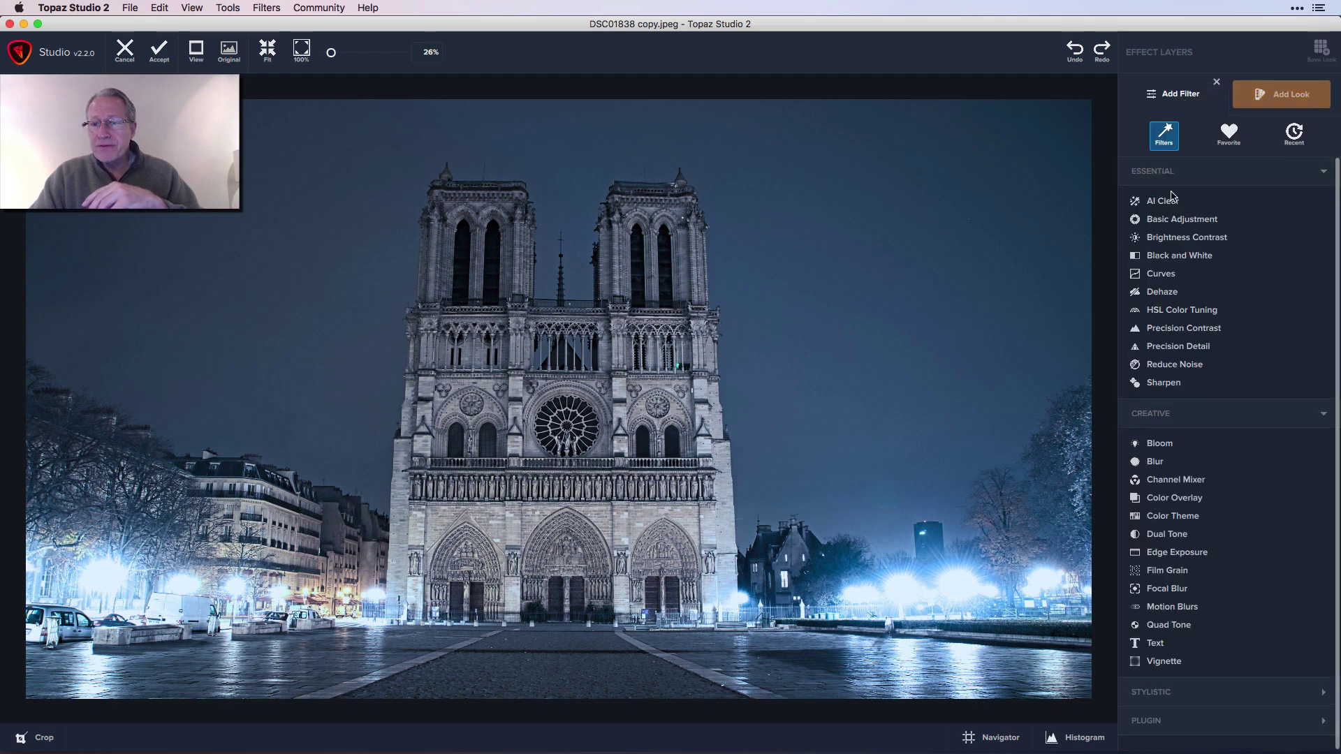
{"action": "left_click", "coordinate": [1169, 625]}
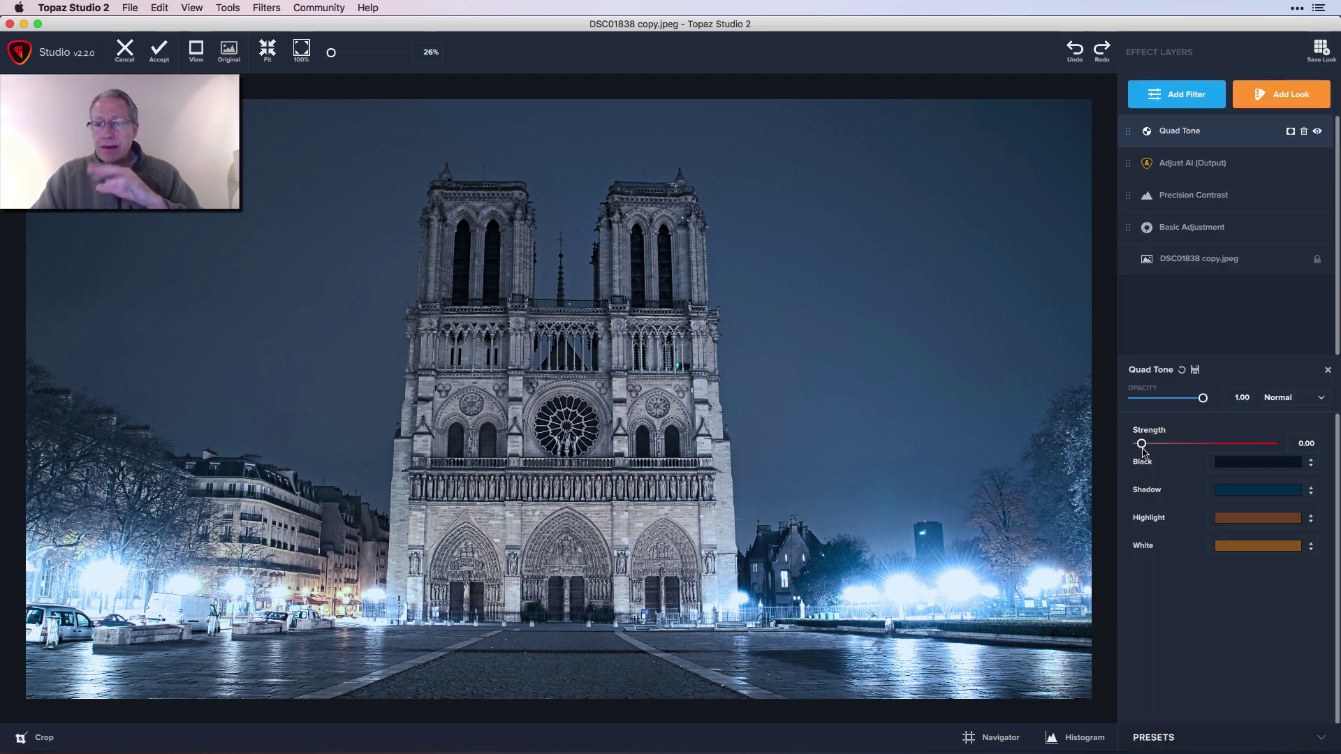
{"action": "left_click_drag", "start_coordinate": [1145, 450], "coordinate": [1194, 448]}
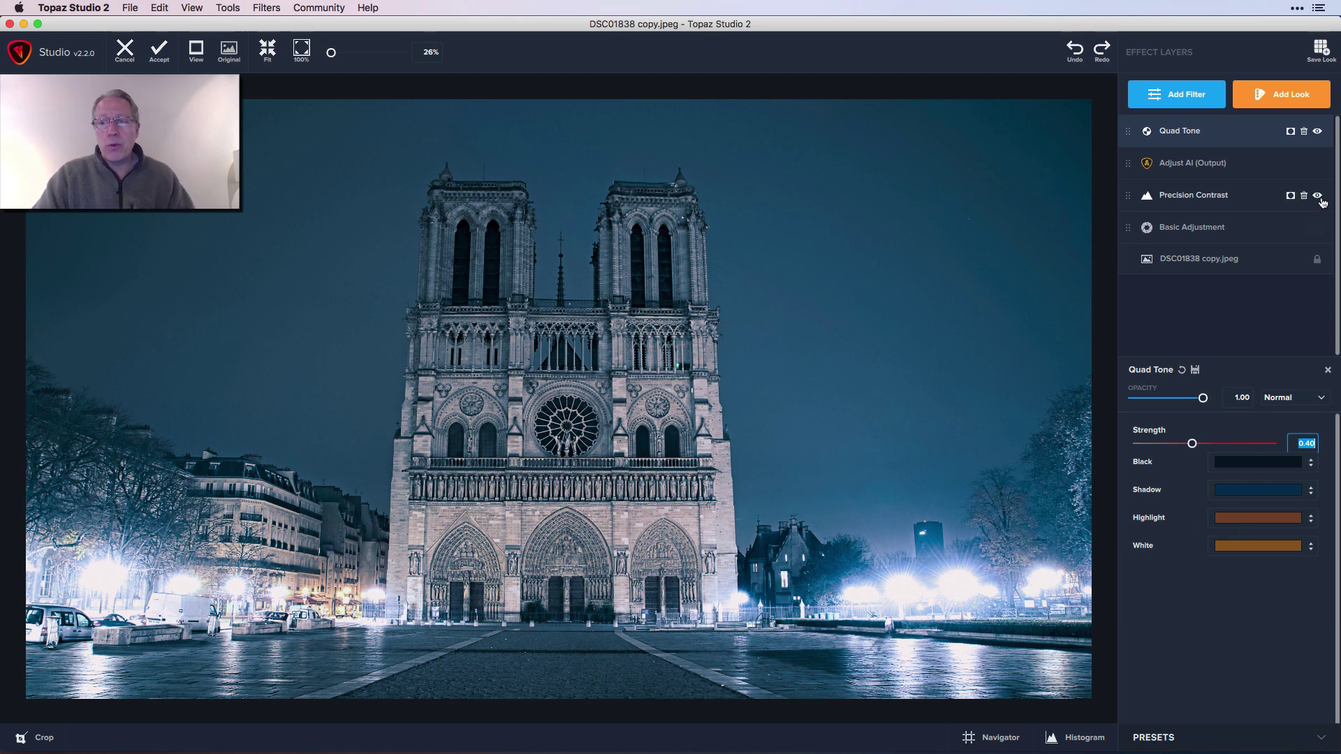
{"action": "left_click", "coordinate": [1317, 133]}
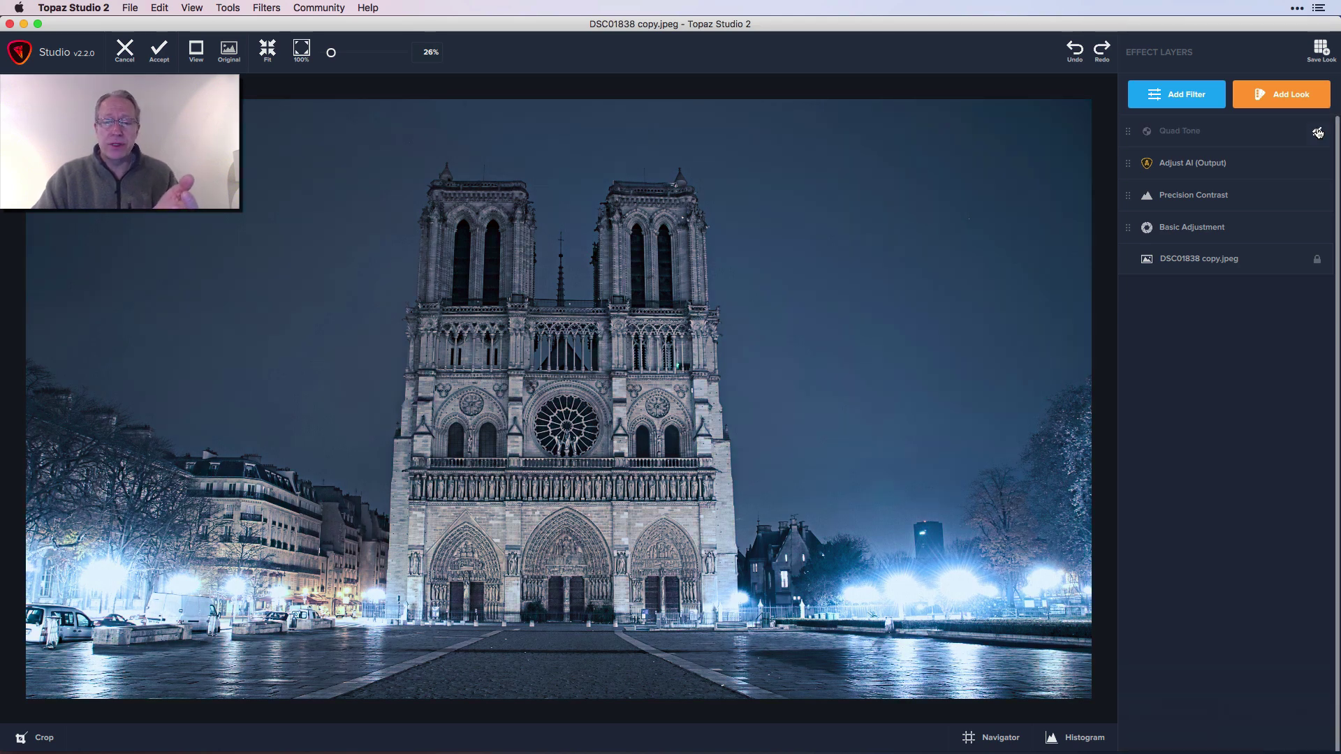
{"action": "left_click", "coordinate": [1317, 132]}
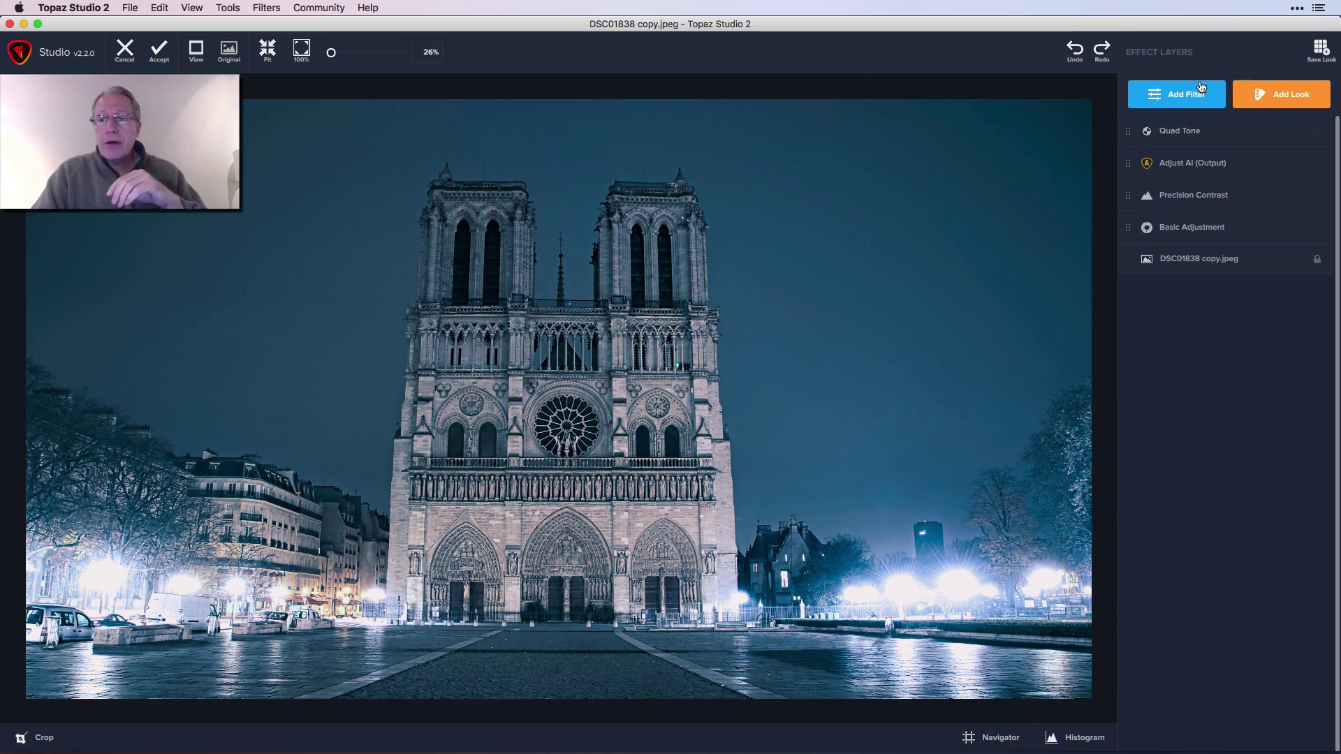
Add a Dehaze filter with Strength 0.18 and compare the photo with and without it
{"action": "left_click", "coordinate": [1175, 107]}
{"action": "left_click", "coordinate": [1162, 292]}
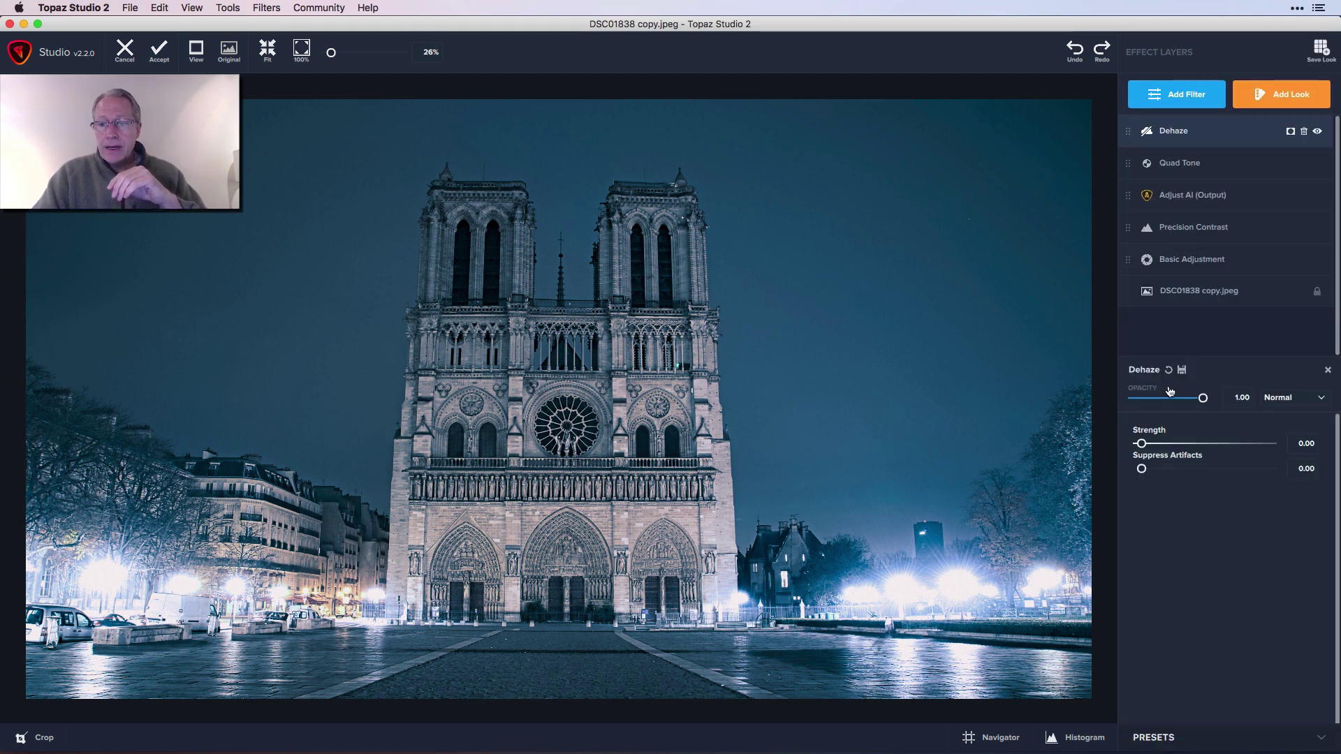
{"action": "left_click_drag", "start_coordinate": [1140, 443], "coordinate": [1164, 444]}
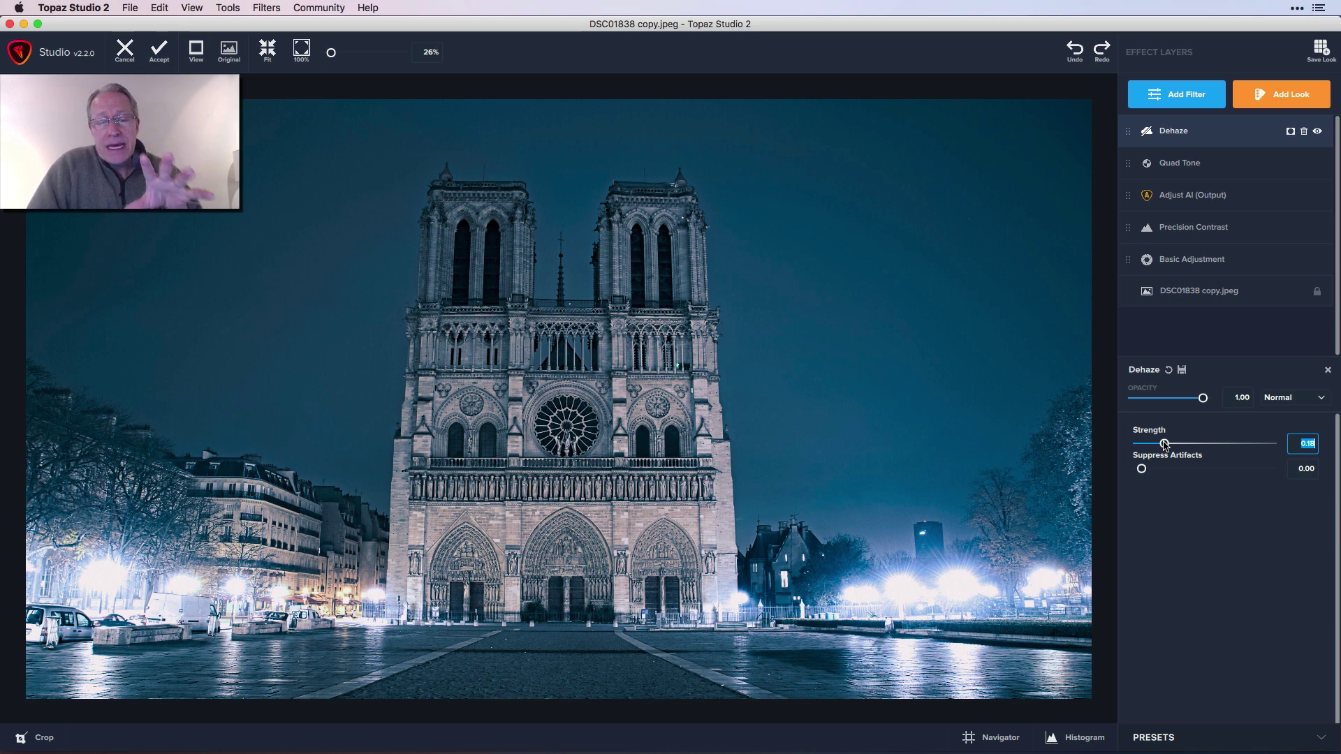
{"action": "left_click", "coordinate": [1318, 132]}
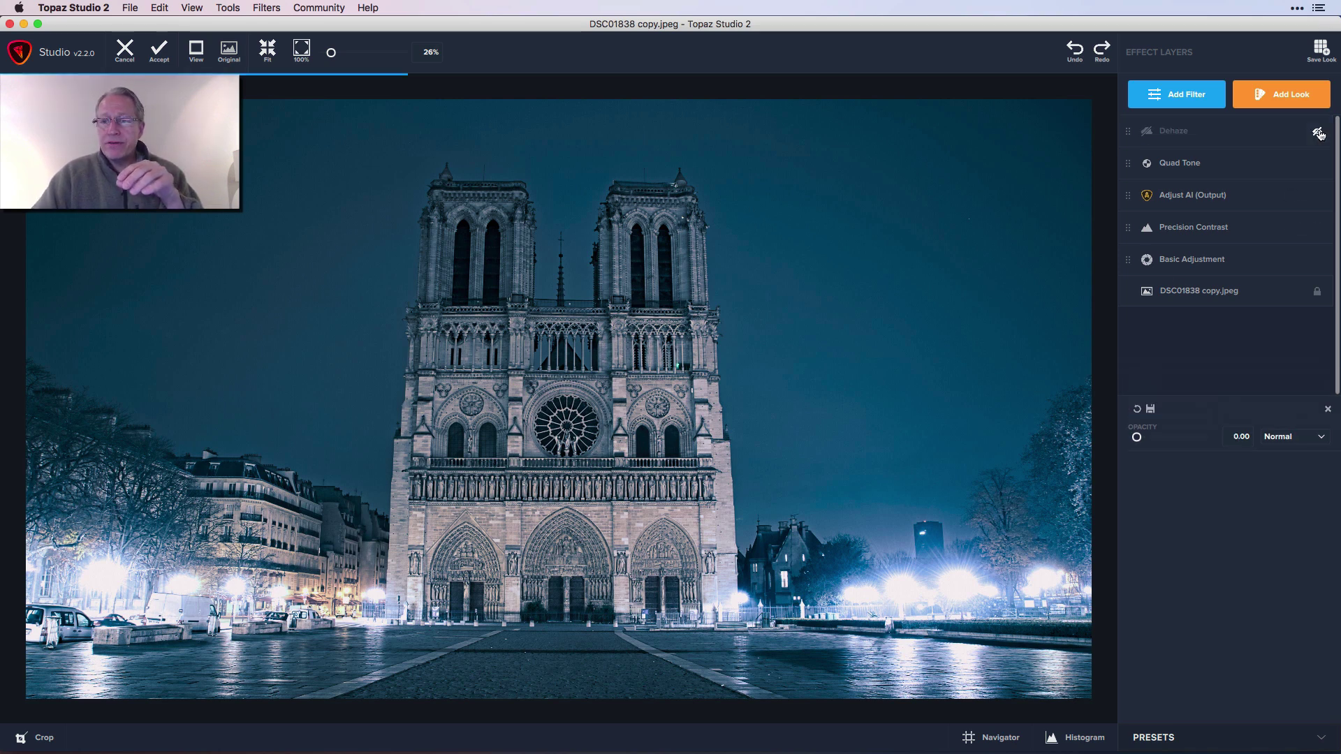
{"action": "left_click", "coordinate": [1318, 132]}
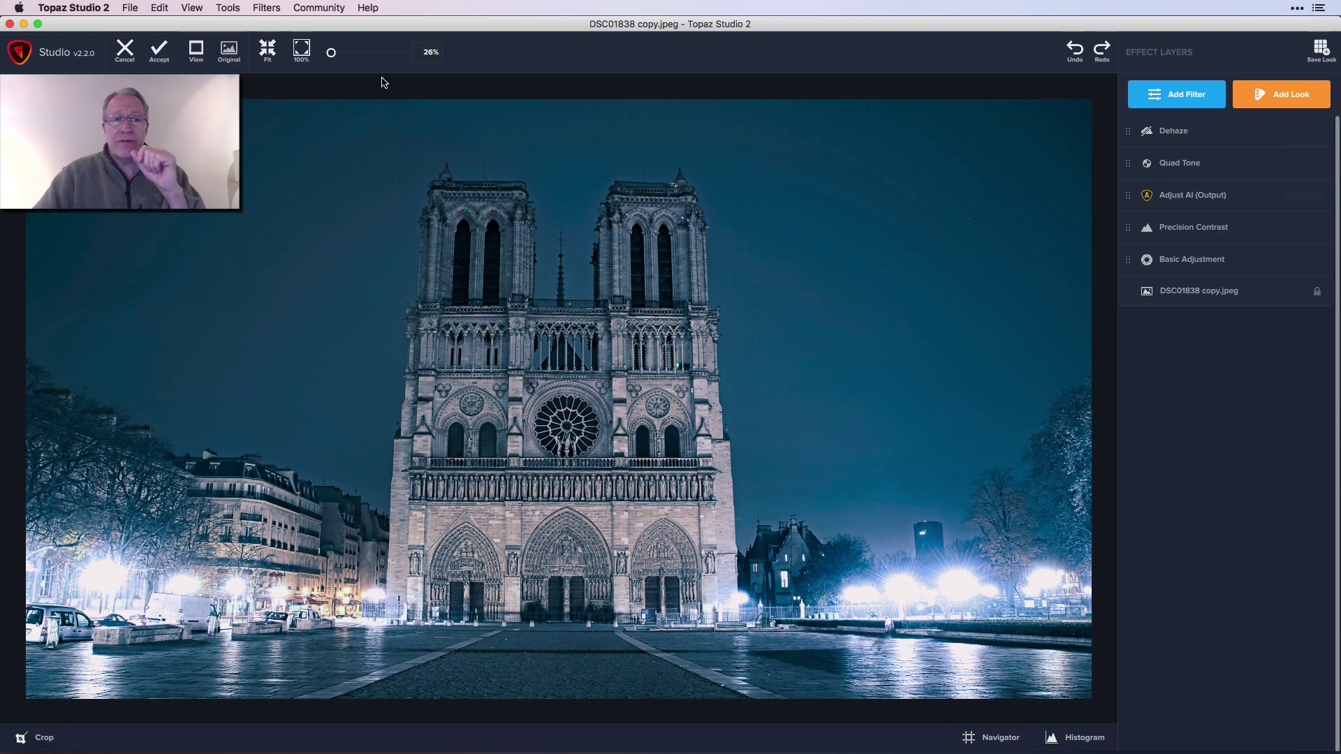
Compare the edited photo with the original, and examine what the Adjust AI layer contributes by switching it off and on
{"action": "left_click", "coordinate": [228, 53]}
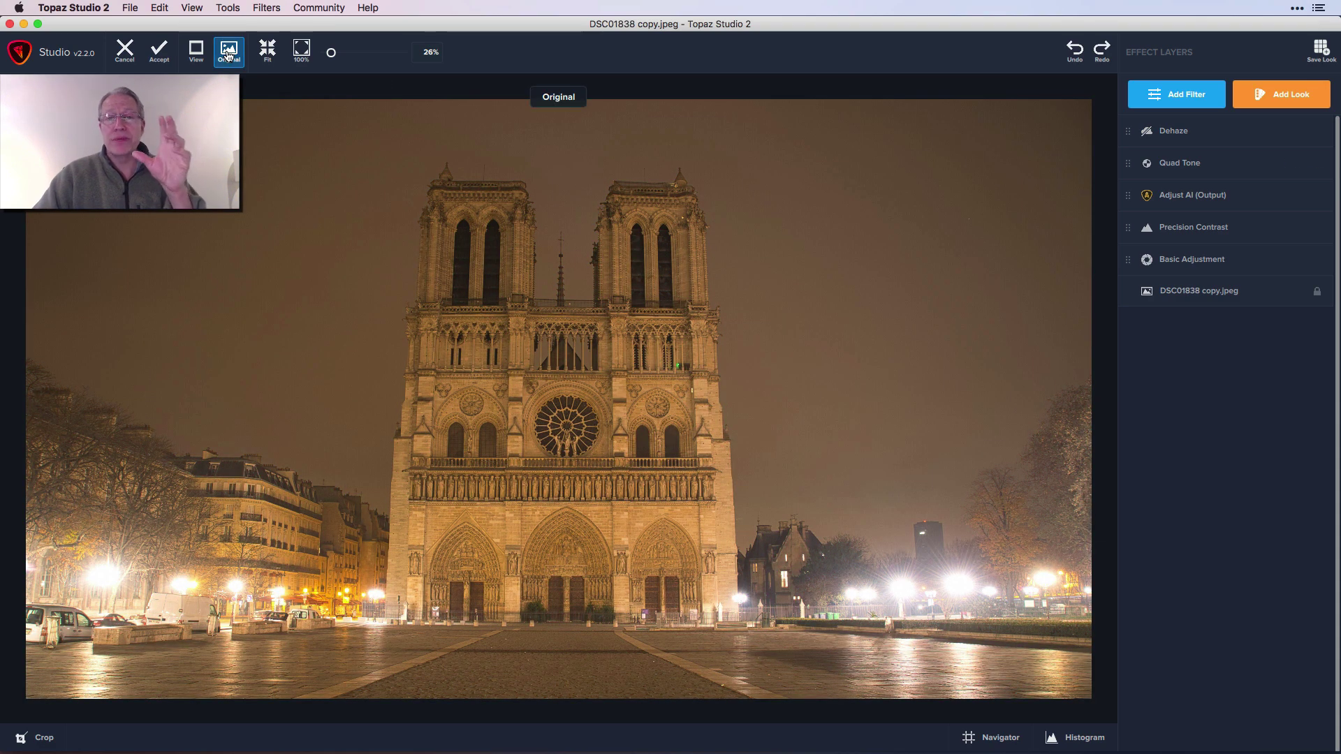
{"action": "left_click", "coordinate": [228, 53]}
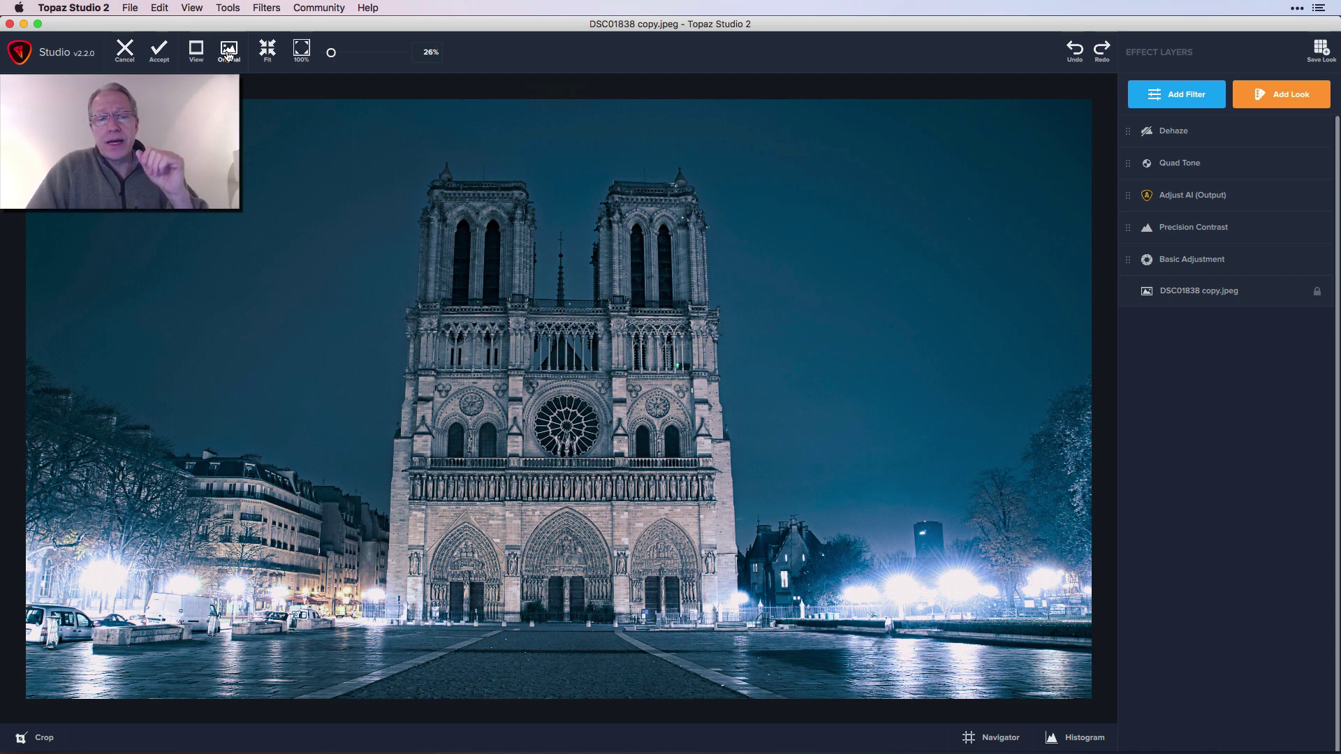
{"action": "mouse_move", "coordinate": [1320, 198]}
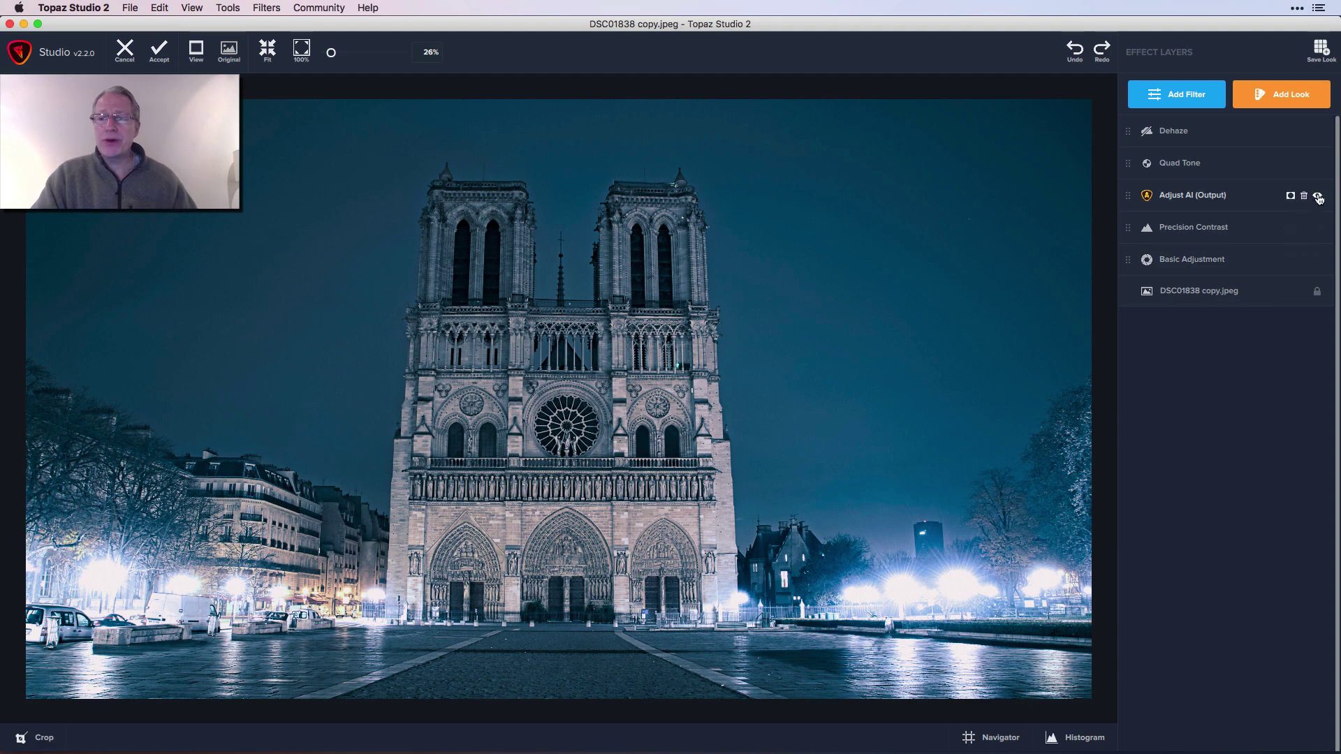
{"action": "left_click", "coordinate": [1318, 198]}
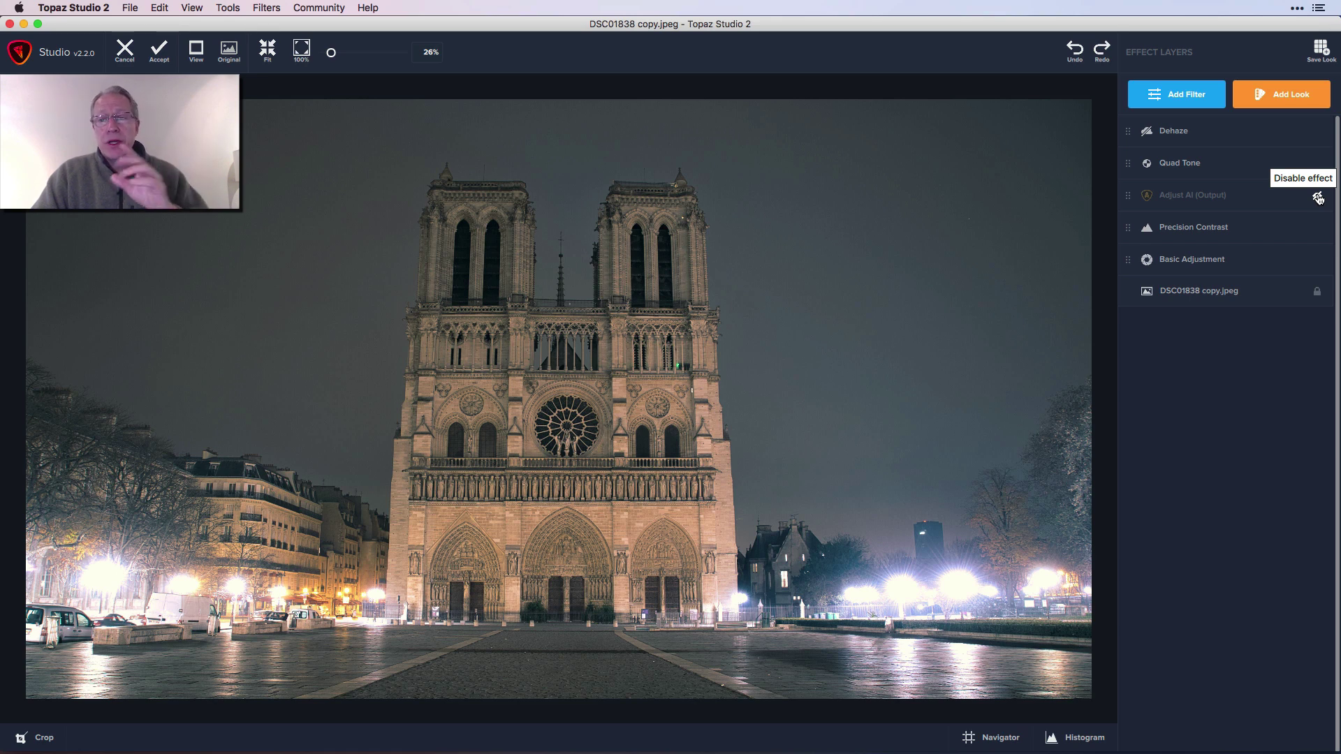
{"action": "left_click", "coordinate": [1319, 198]}
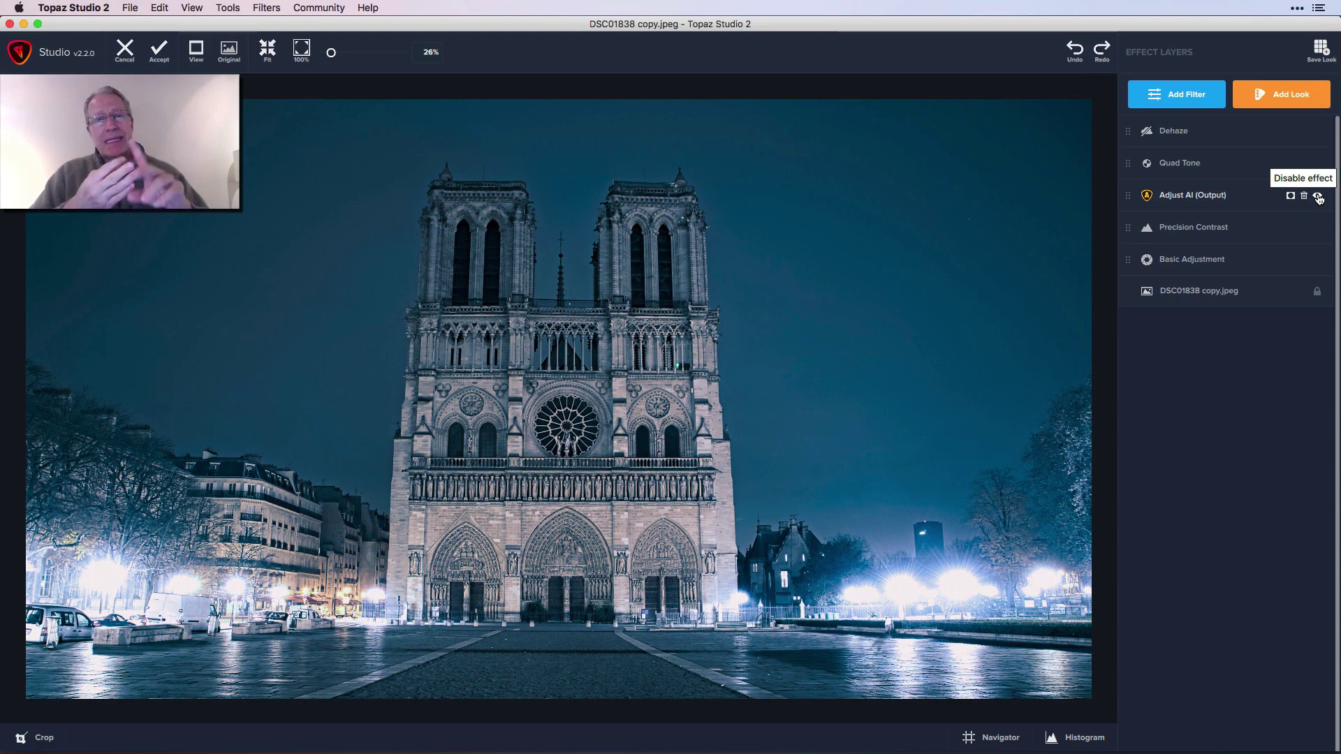
{"action": "left_click", "coordinate": [1318, 198]}
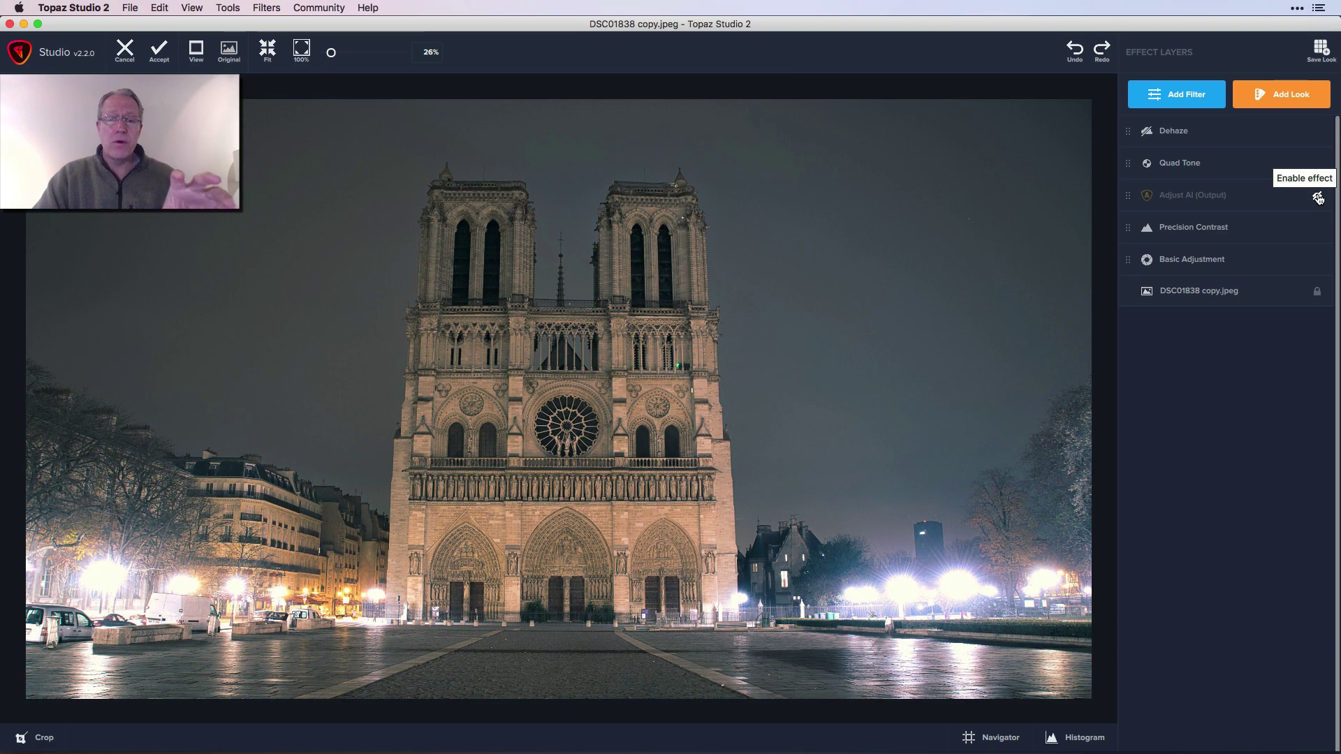
{"action": "left_click", "coordinate": [1319, 198]}
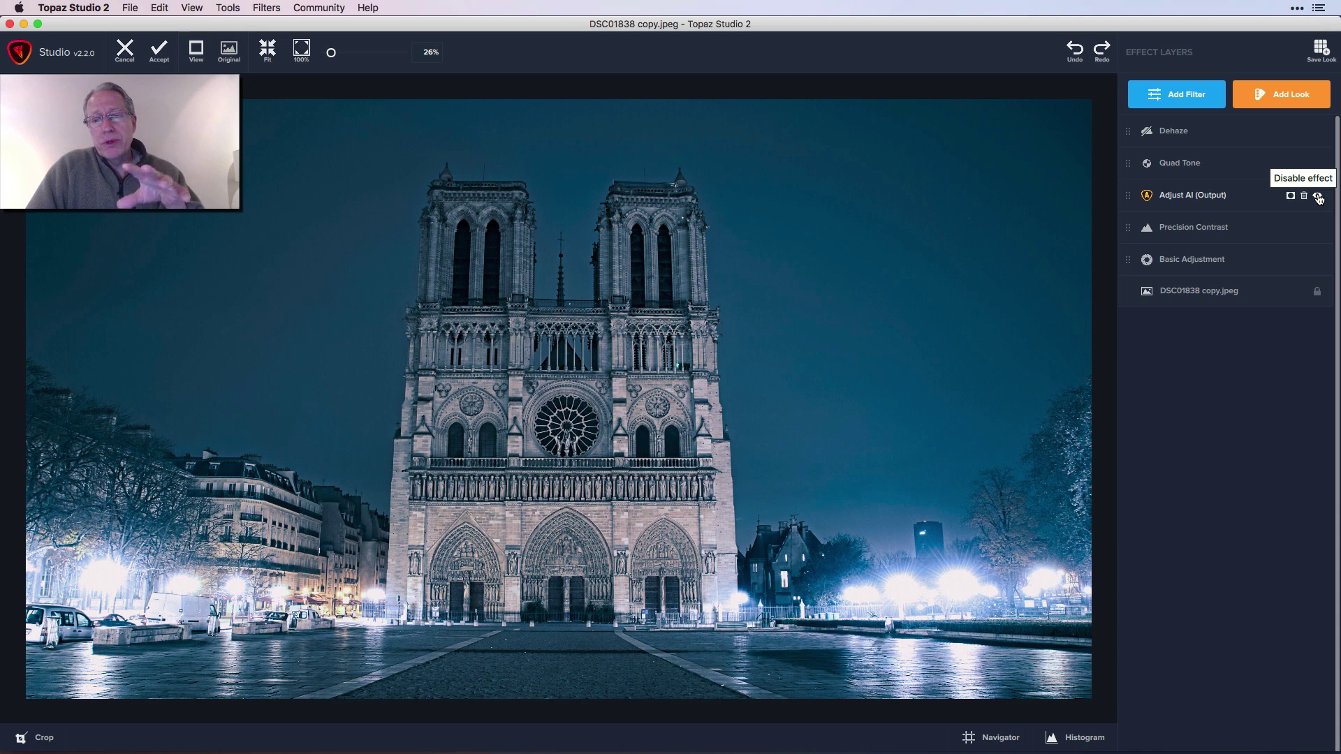
Add a second Basic Adjustment filter with Saturation -0.12 and Temperature -0.04, close its settings, and compare with the original
{"action": "left_click", "coordinate": [1187, 104]}
{"action": "left_click", "coordinate": [1185, 218]}
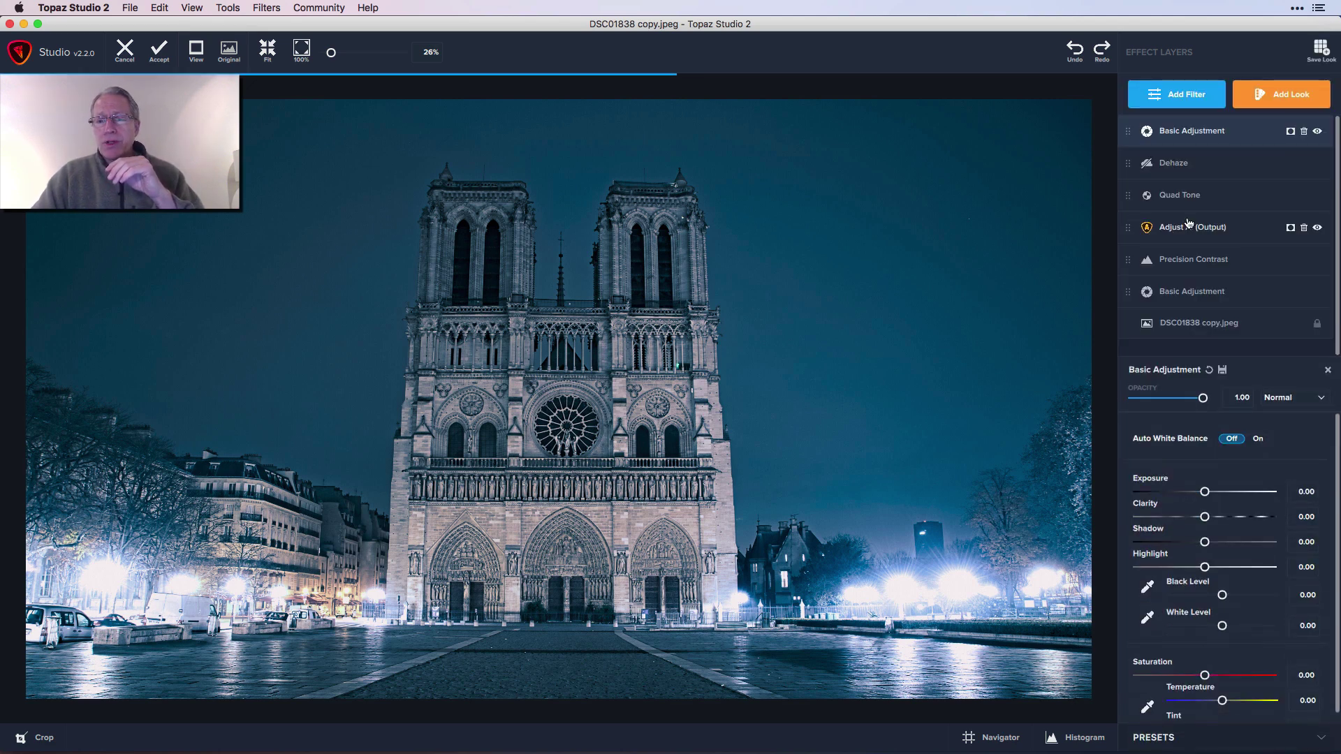
{"action": "scroll", "coordinate": [1216, 581], "scroll_direction": "down", "scroll_amount": 1}
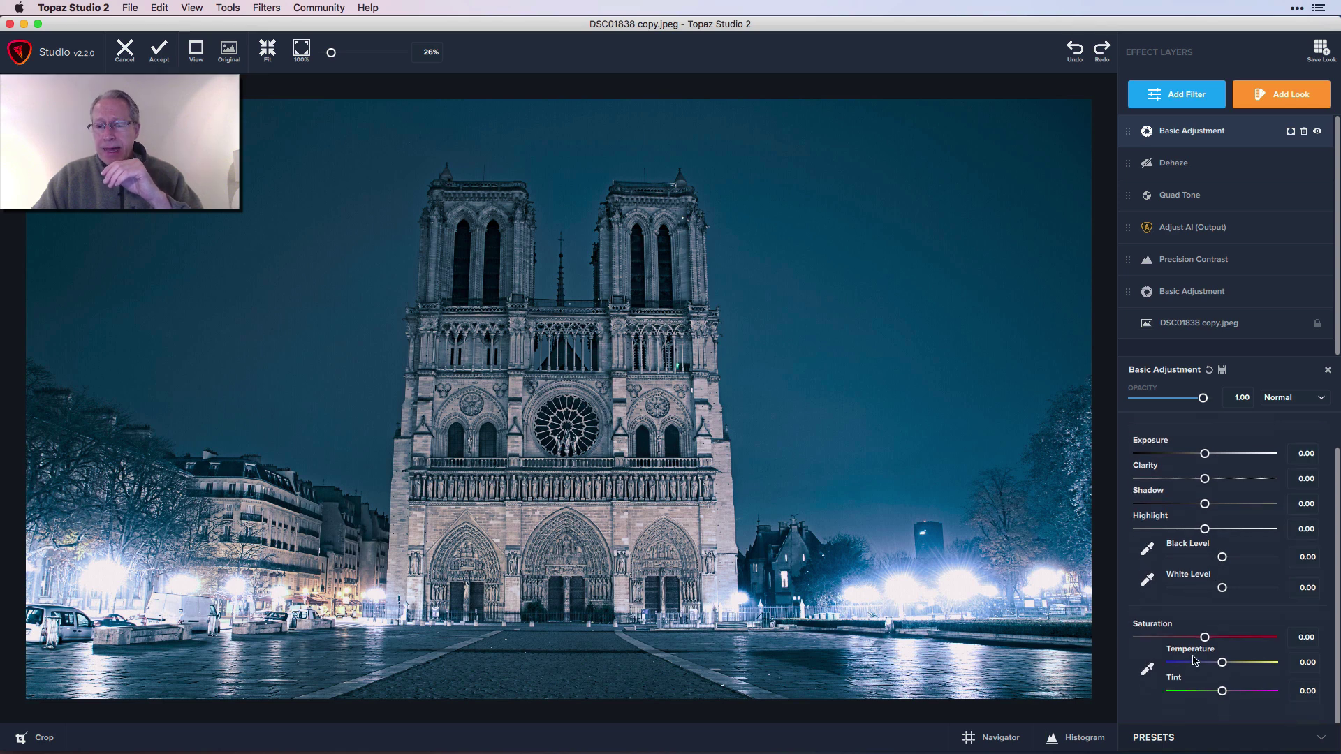
{"action": "left_click", "coordinate": [1204, 638]}
{"action": "left_click_drag", "start_coordinate": [1204, 637], "coordinate": [1227, 664]}
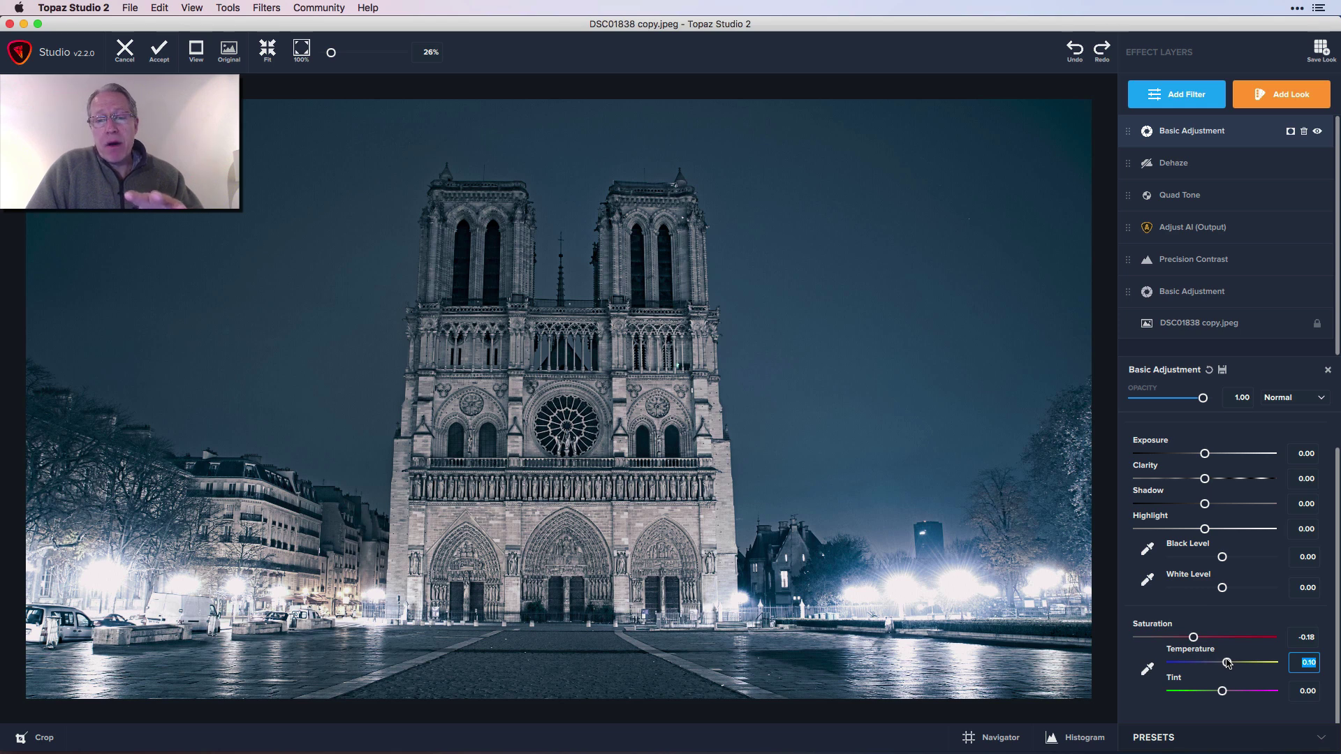
{"action": "left_click_drag", "start_coordinate": [1227, 663], "coordinate": [1198, 638]}
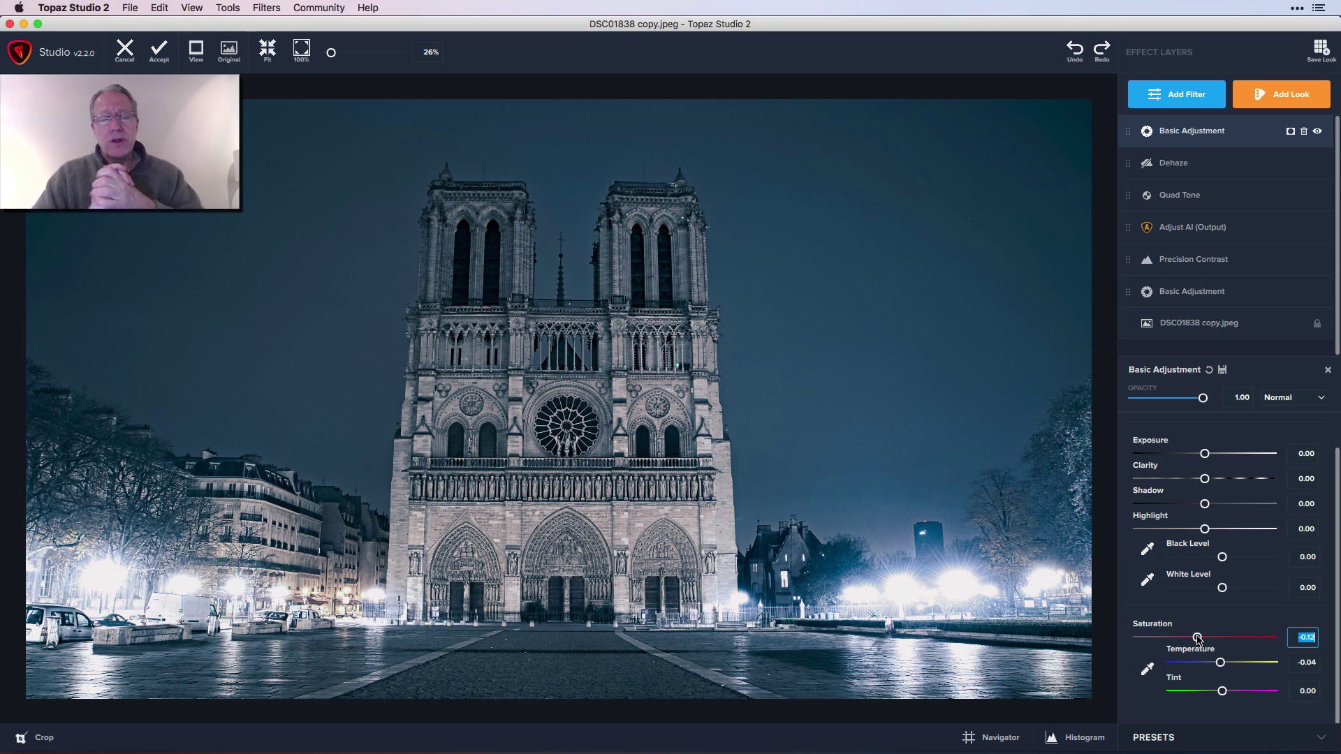
{"action": "left_click", "coordinate": [1327, 369]}
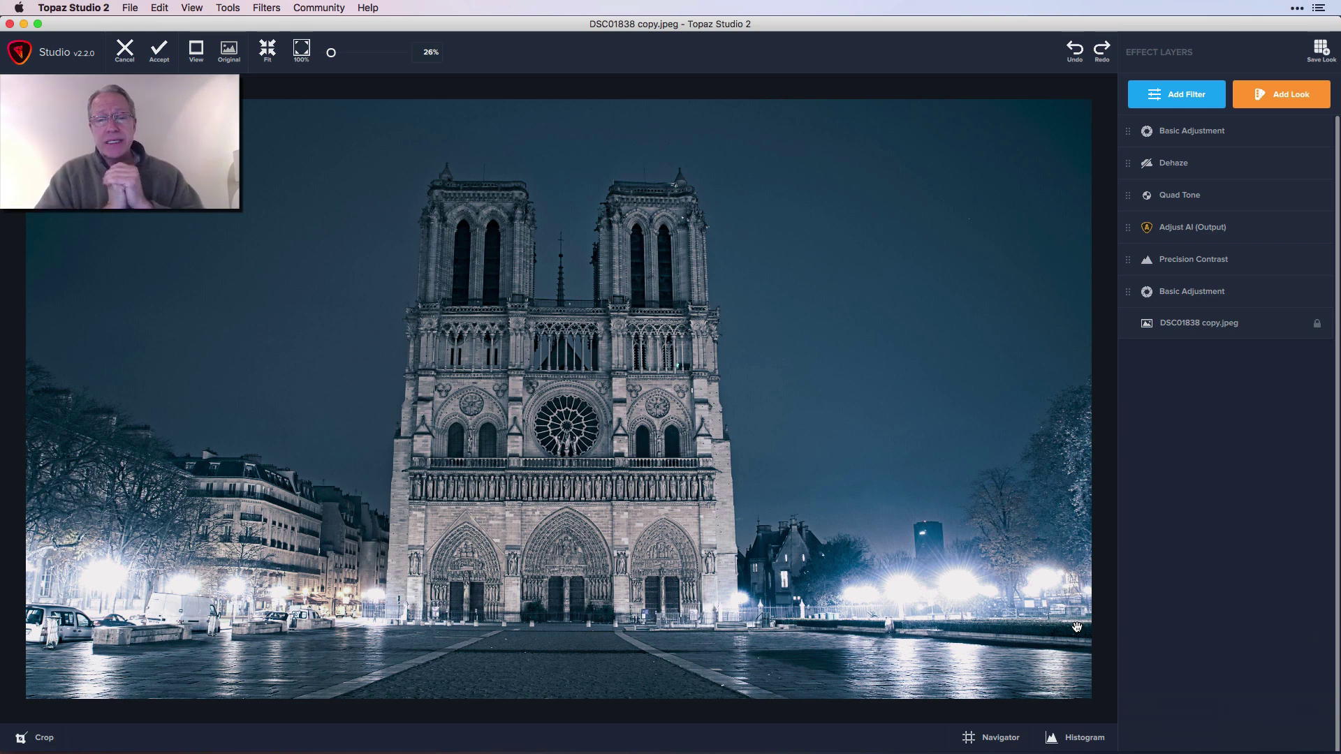
{"action": "left_click", "coordinate": [235, 51]}
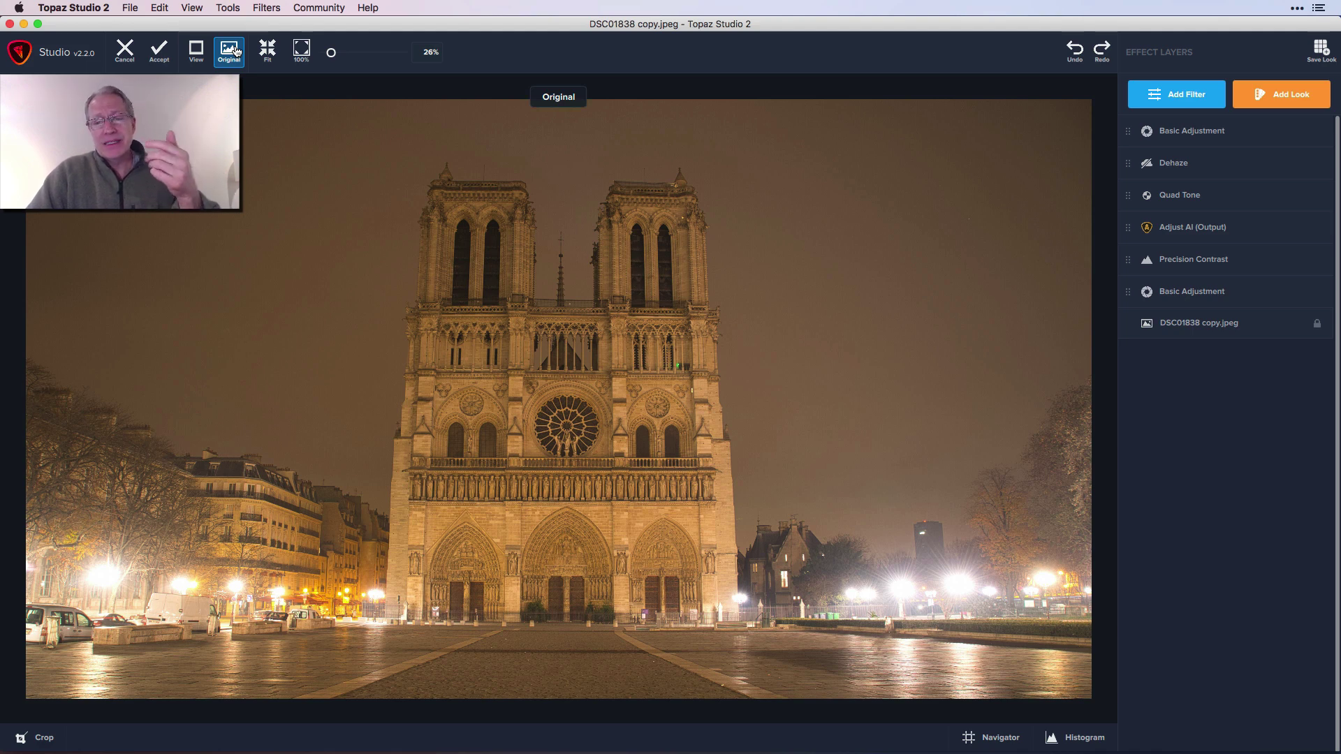
{"action": "left_click", "coordinate": [235, 50]}
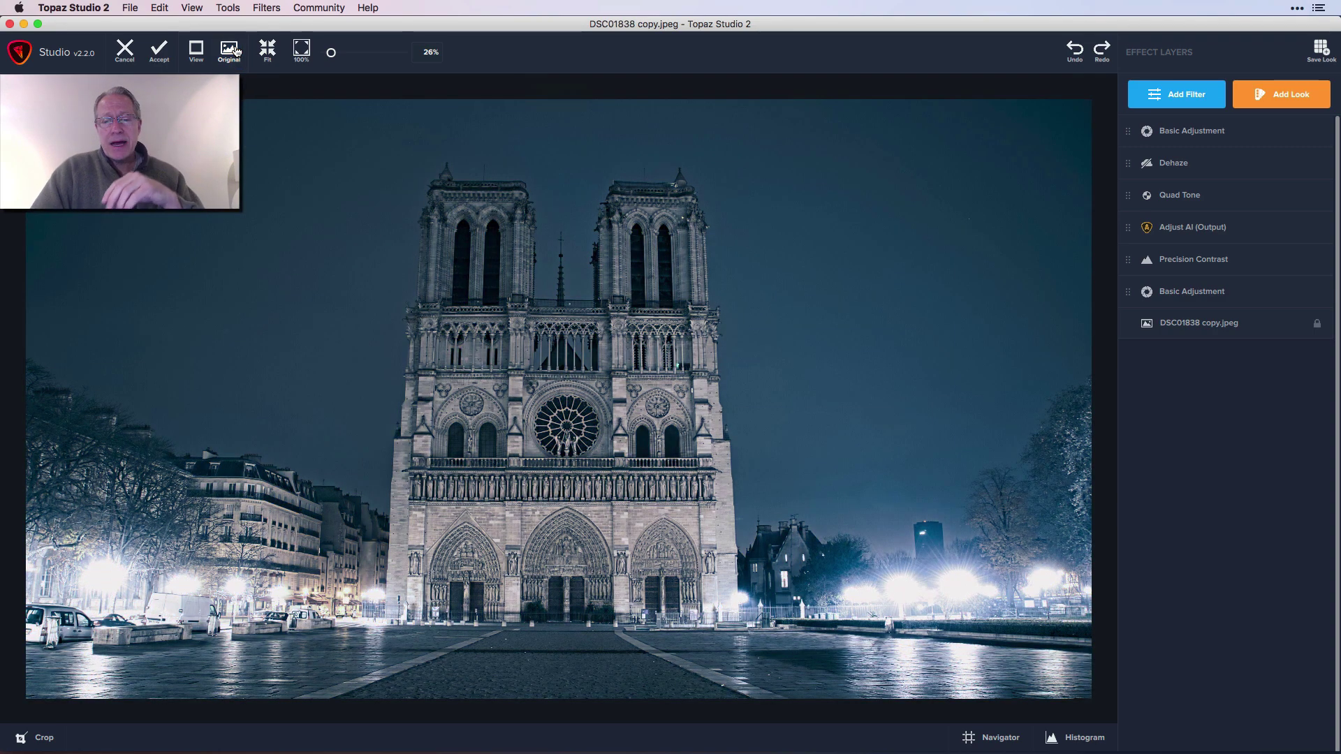